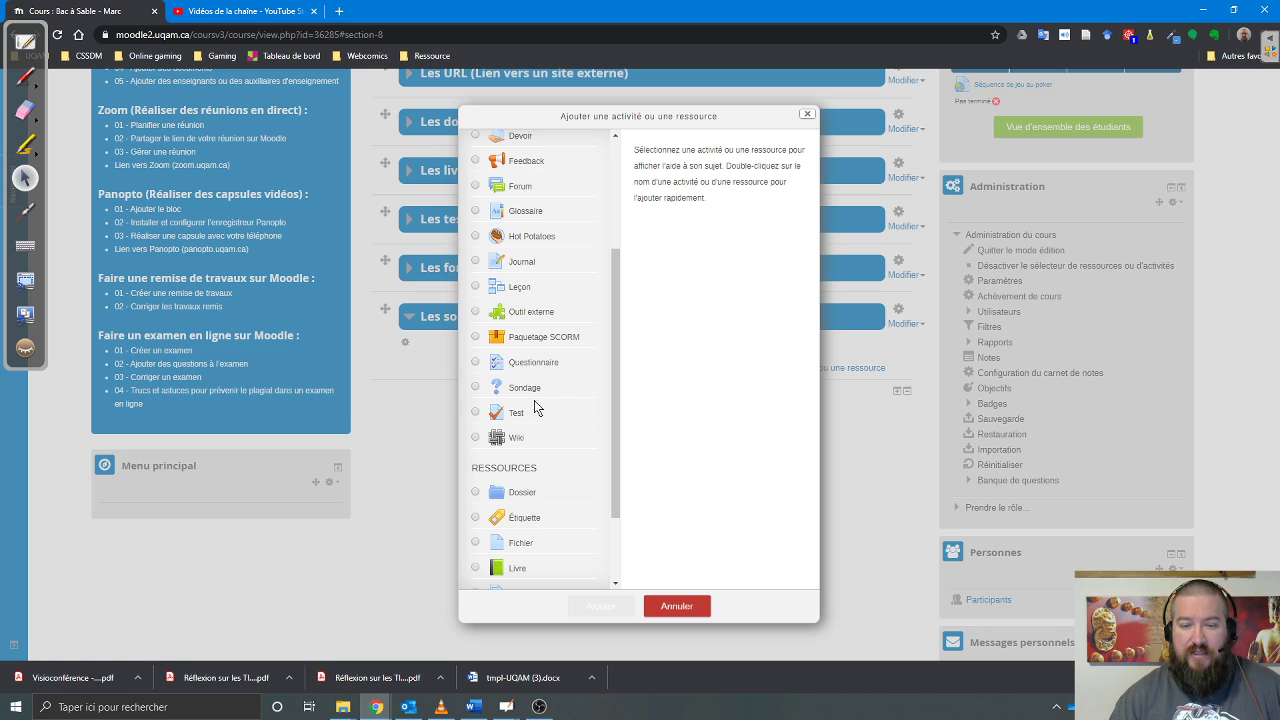
Step: Add a Sondage activity to the section on sondages, questionnaires and feedbacks, and name it "test"
{"action": "left_click", "coordinate": [476, 389]}
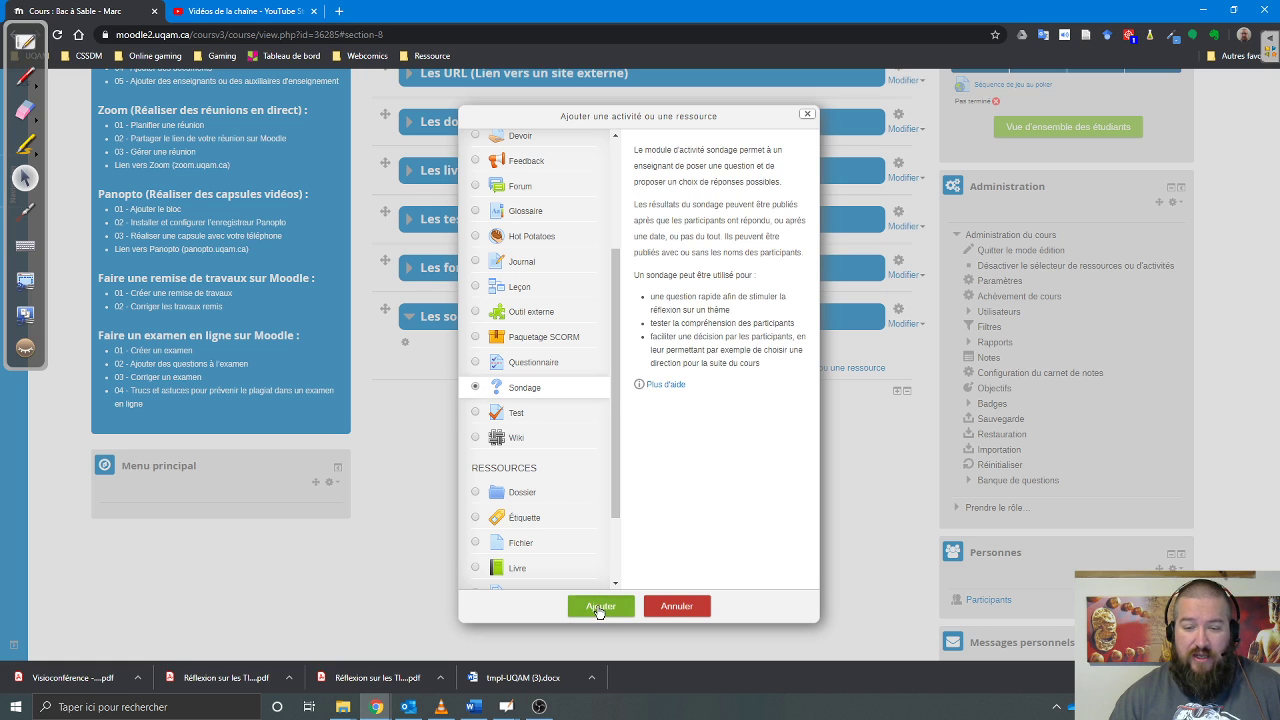
{"action": "left_click", "coordinate": [599, 606]}
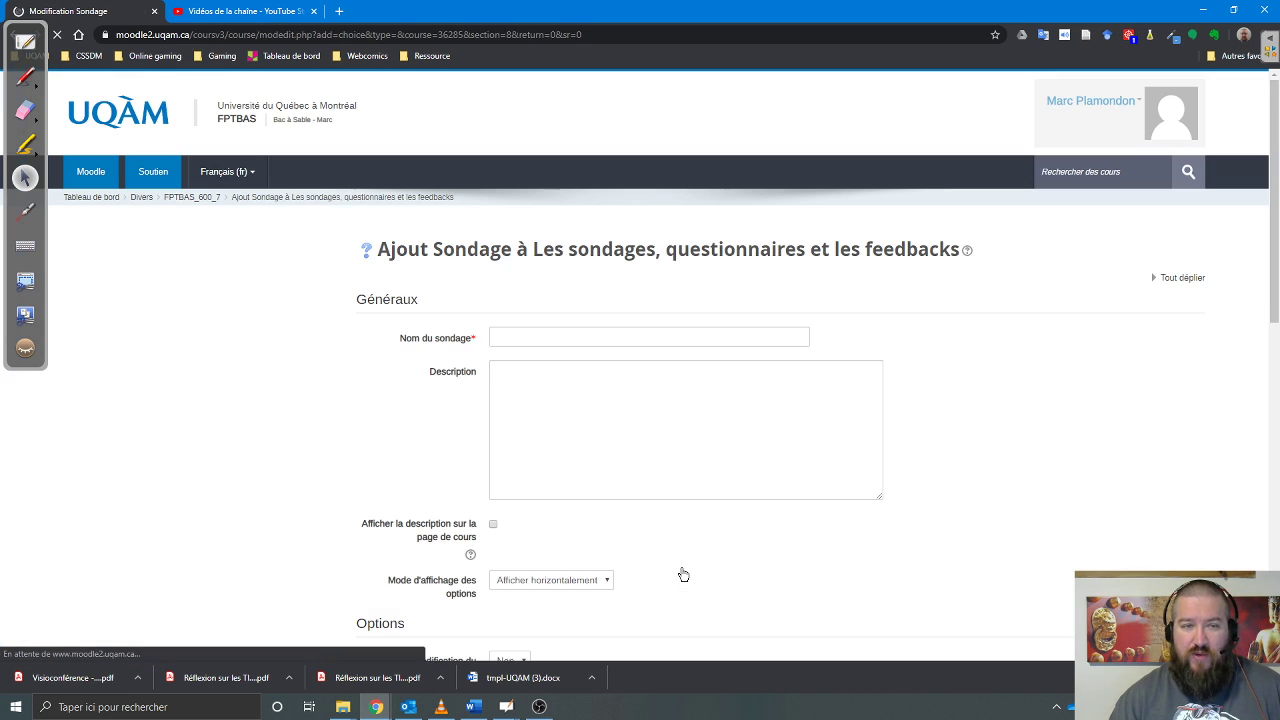
{"action": "scroll", "coordinate": [675, 515], "scroll_direction": "down", "scroll_amount": 2}
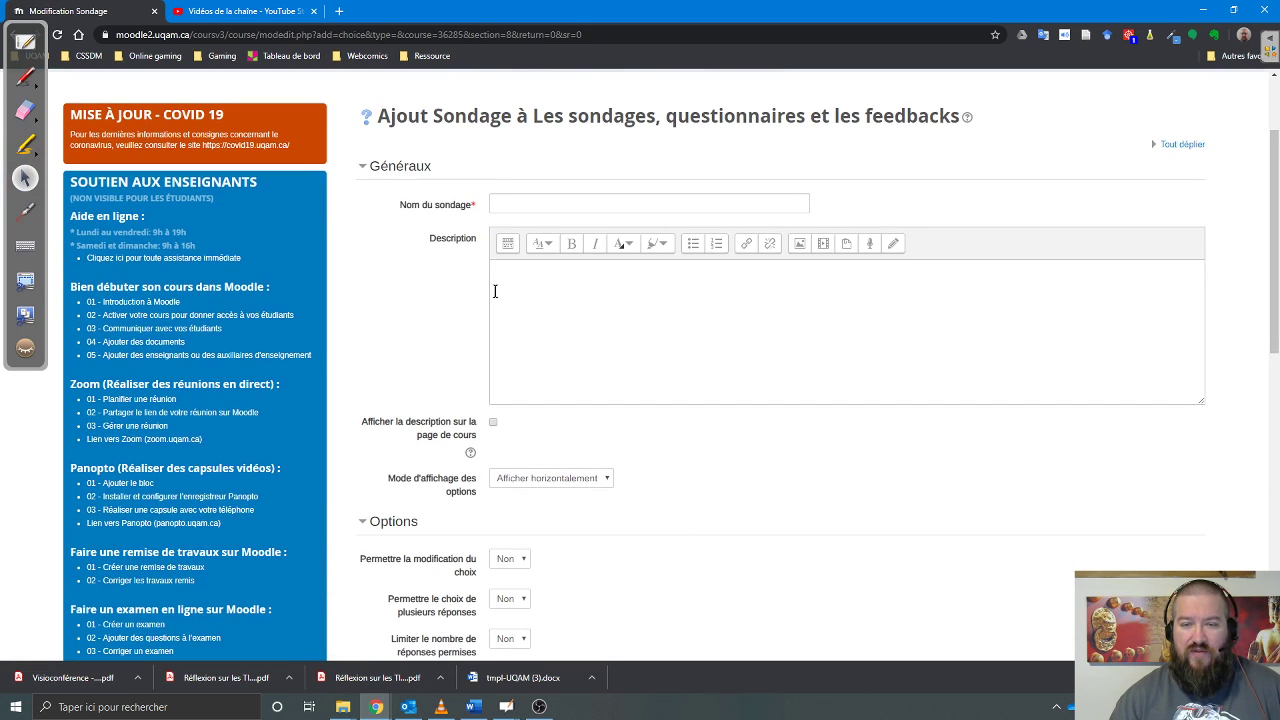
{"action": "left_click", "coordinate": [542, 204]}
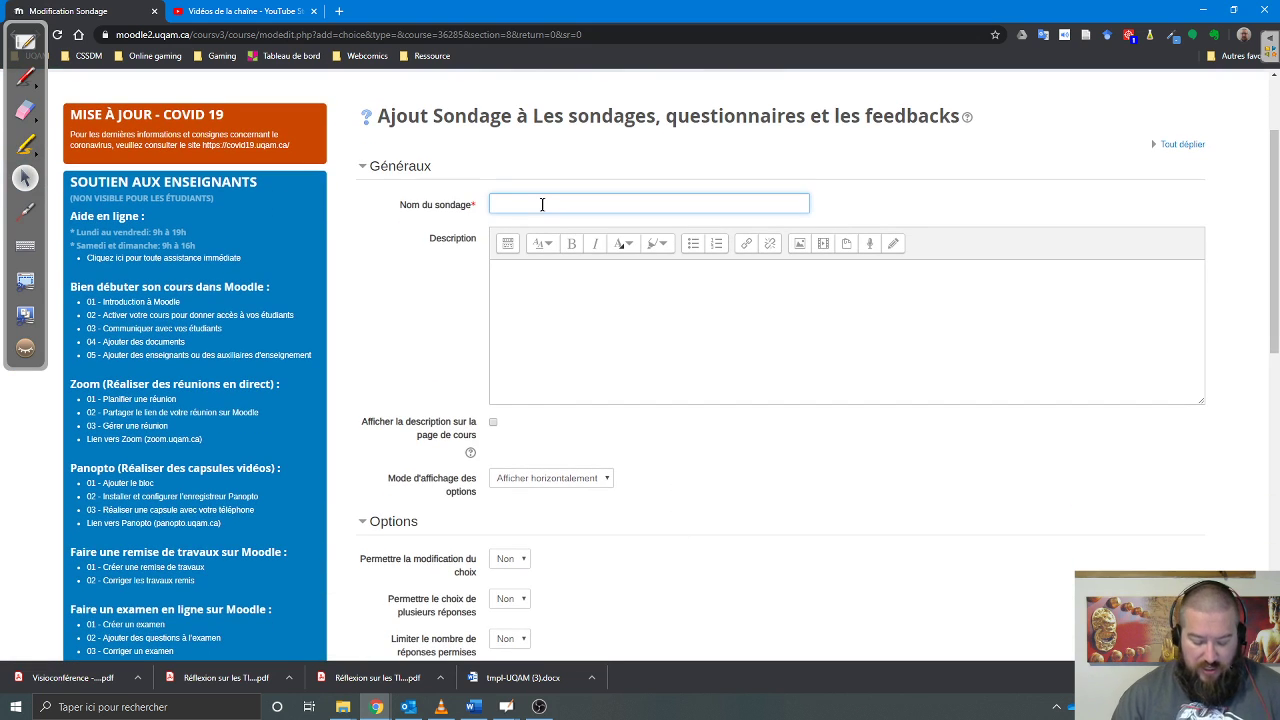
{"action": "type", "text": "test"}
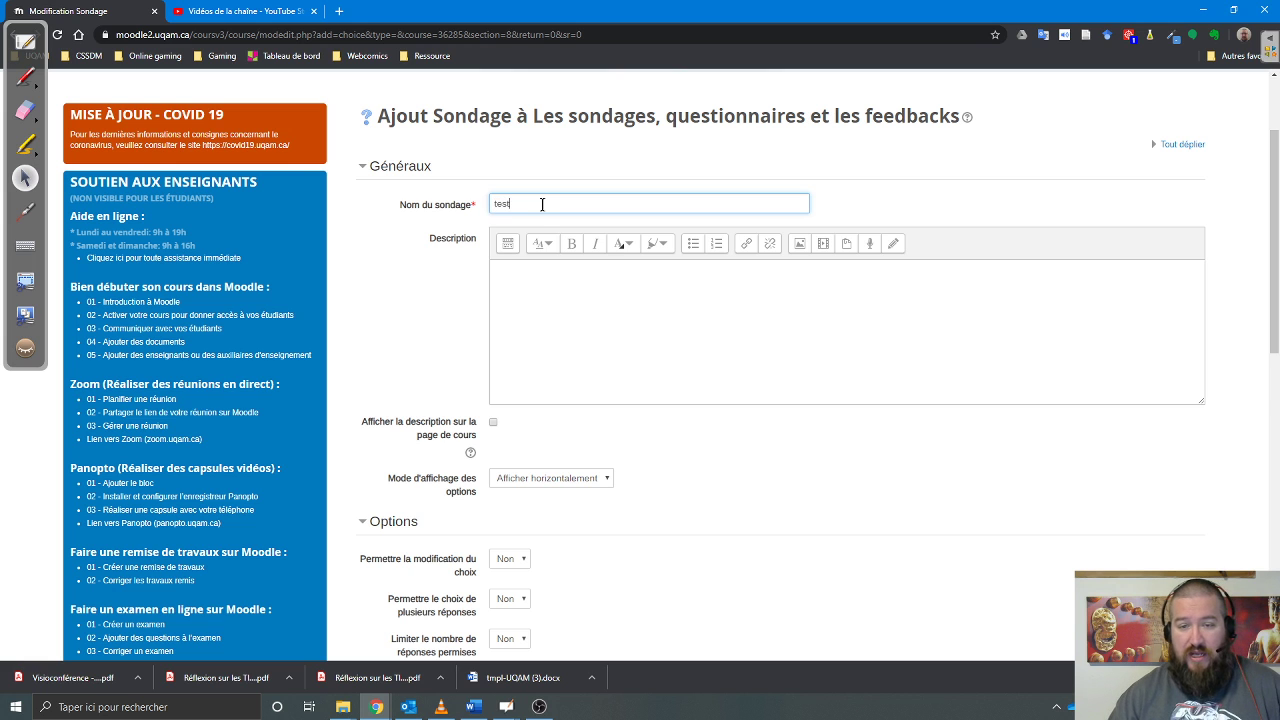
{"action": "scroll", "coordinate": [543, 341], "scroll_direction": "down", "scroll_amount": 1}
{"action": "left_click", "coordinate": [567, 169]}
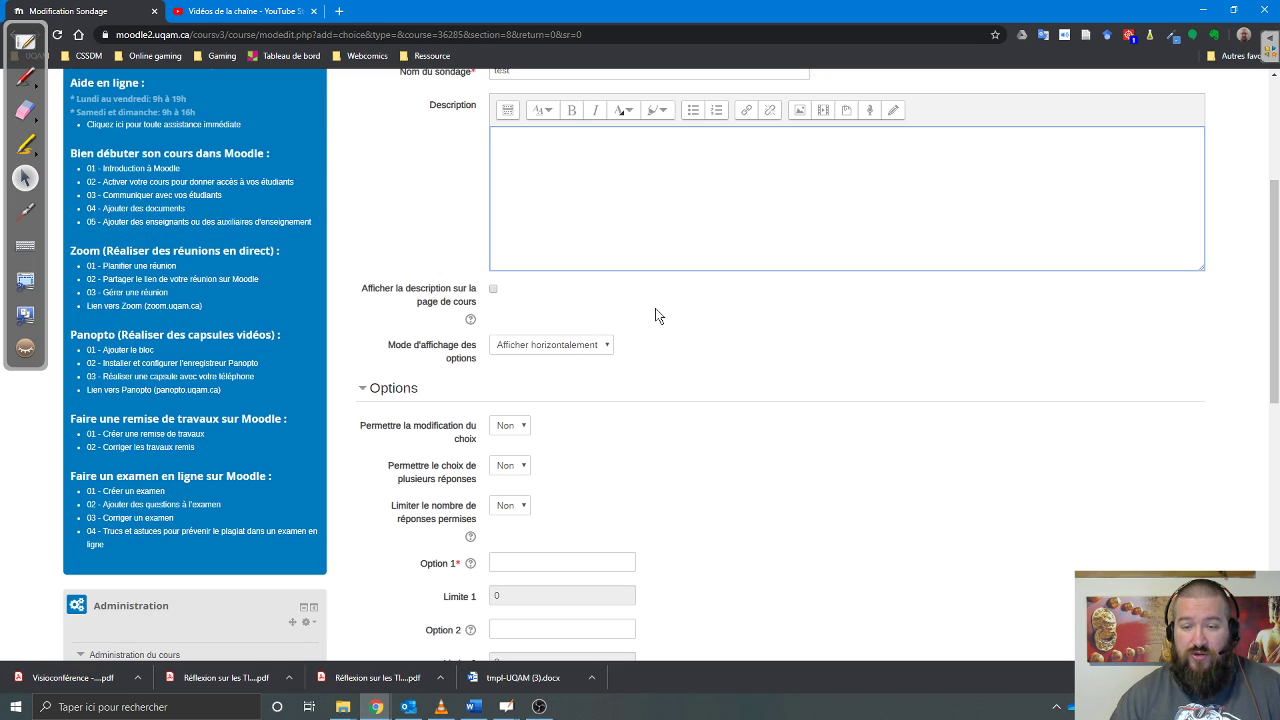
Step: Examine the available choices for the options display mode and for permitting modification of the choice, keeping Afficher horizontalement and Non
{"action": "scroll", "coordinate": [655, 308], "scroll_direction": "down", "scroll_amount": 2}
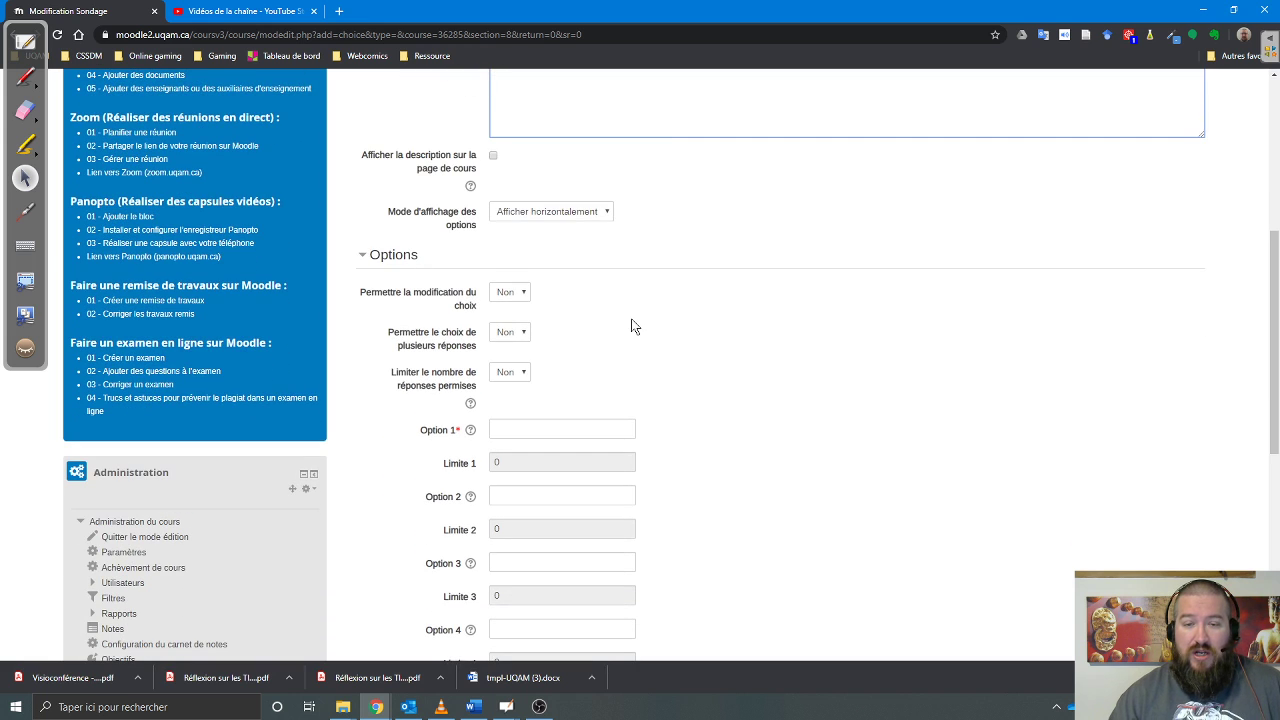
{"action": "left_click", "coordinate": [558, 213]}
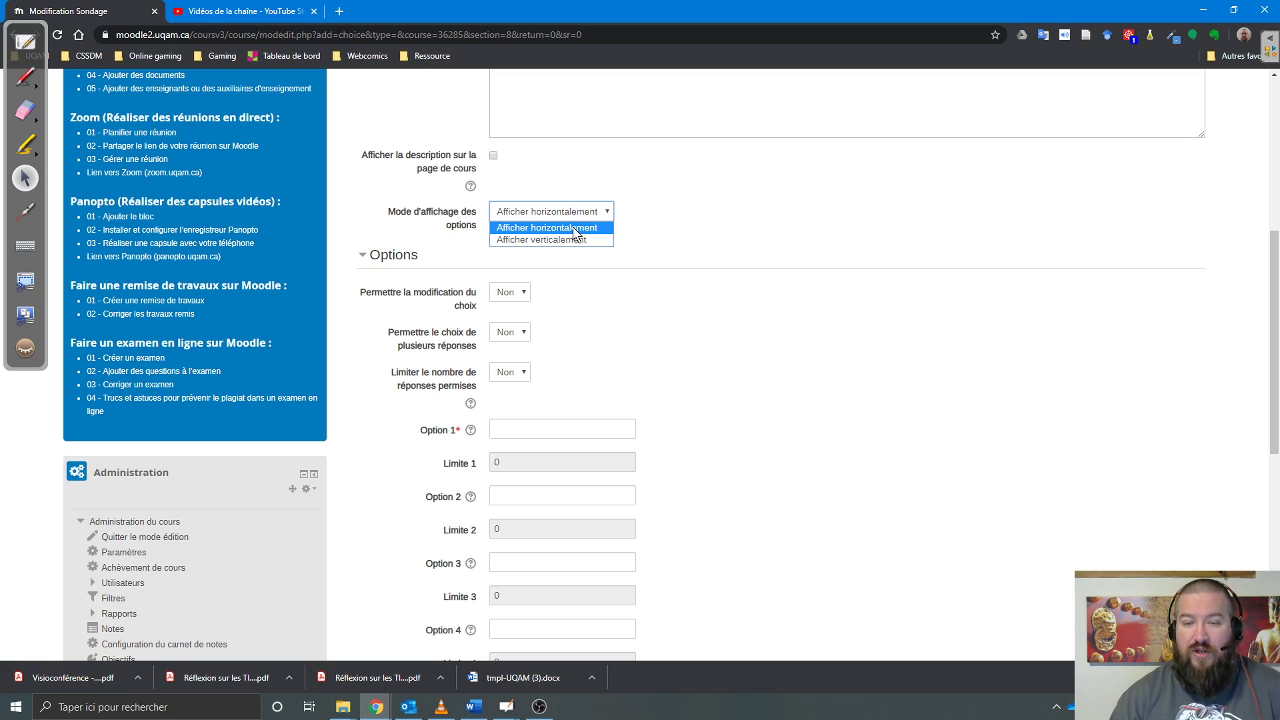
{"action": "left_click", "coordinate": [576, 229]}
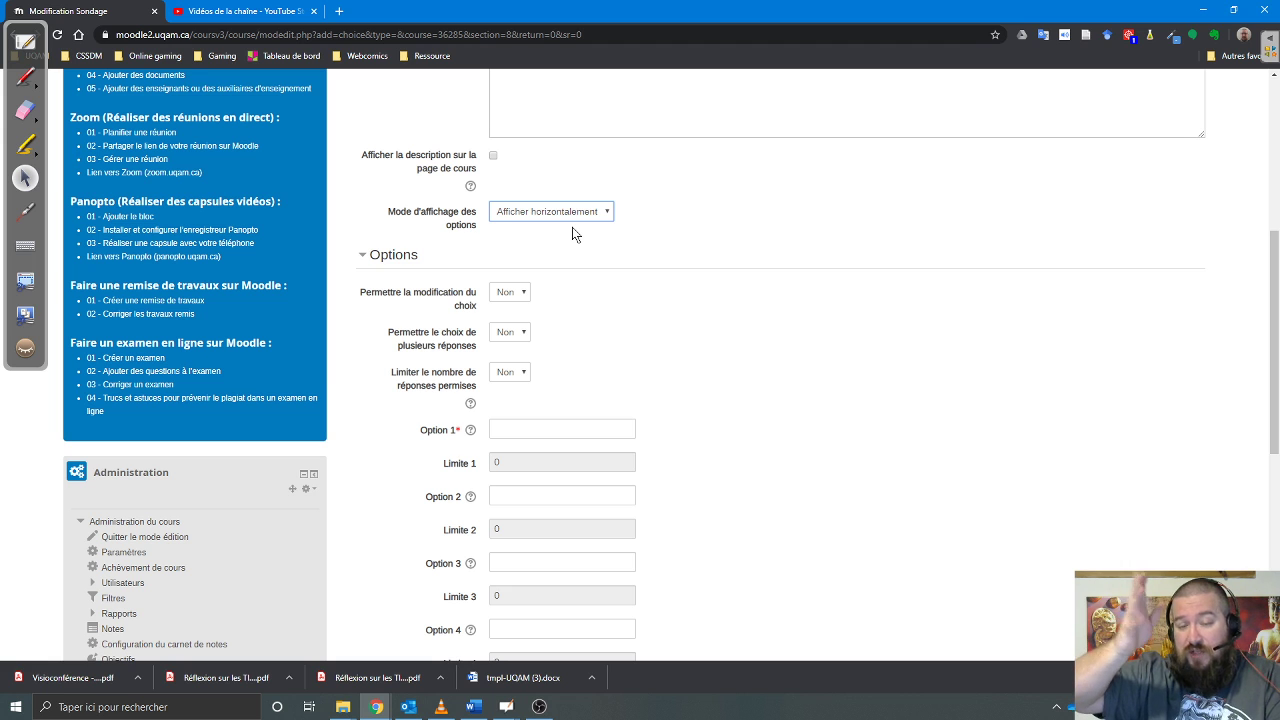
{"action": "left_click", "coordinate": [565, 214]}
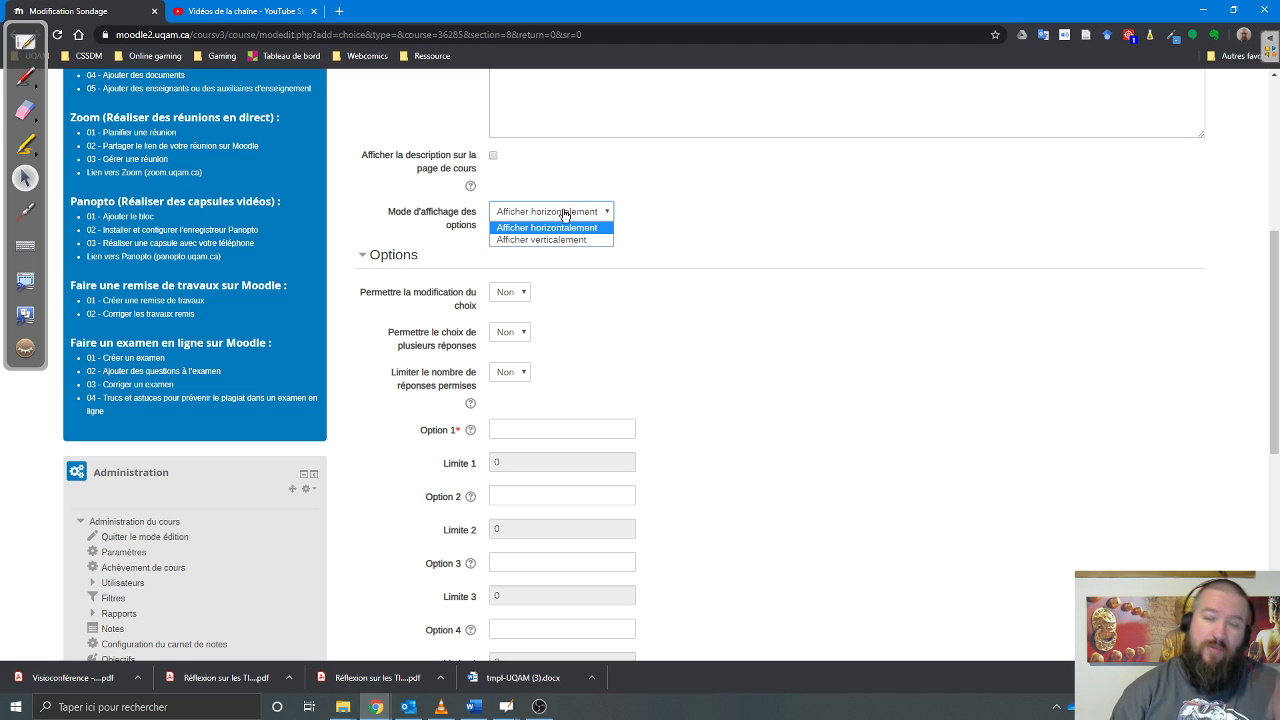
{"action": "left_click", "coordinate": [705, 322]}
{"action": "scroll", "coordinate": [690, 372], "scroll_direction": "down", "scroll_amount": 2}
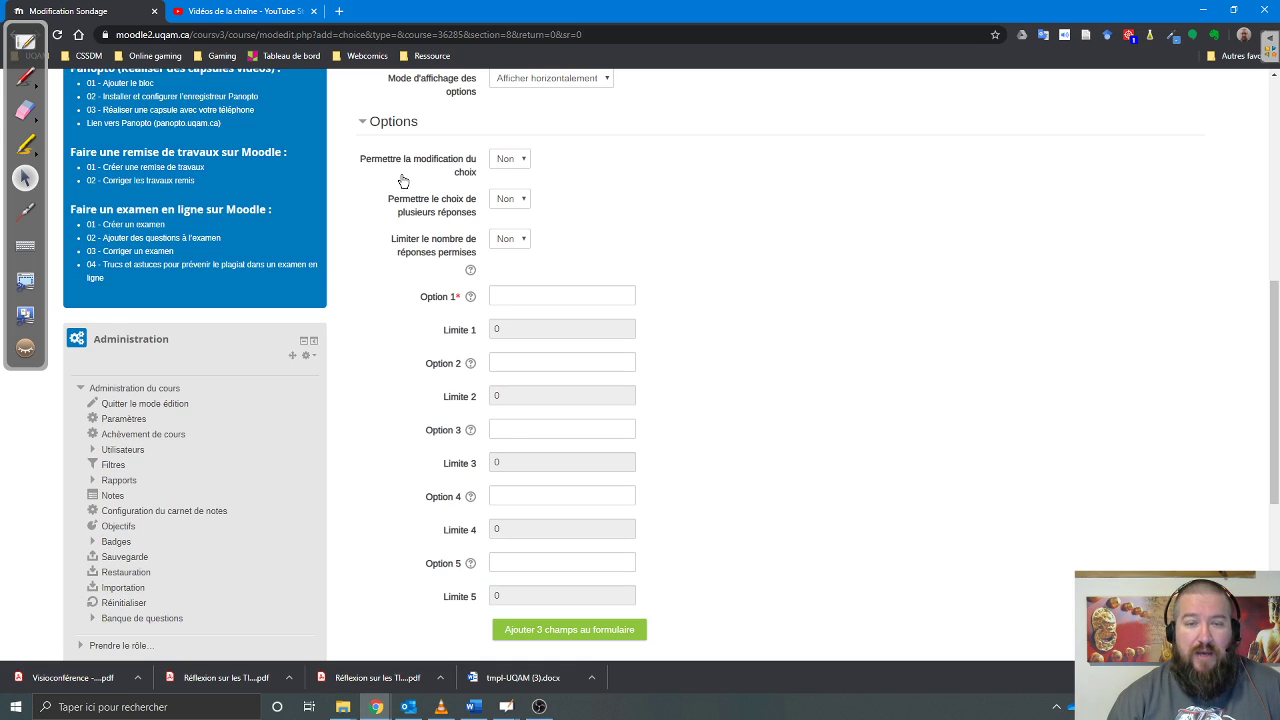
{"action": "left_click", "coordinate": [521, 164]}
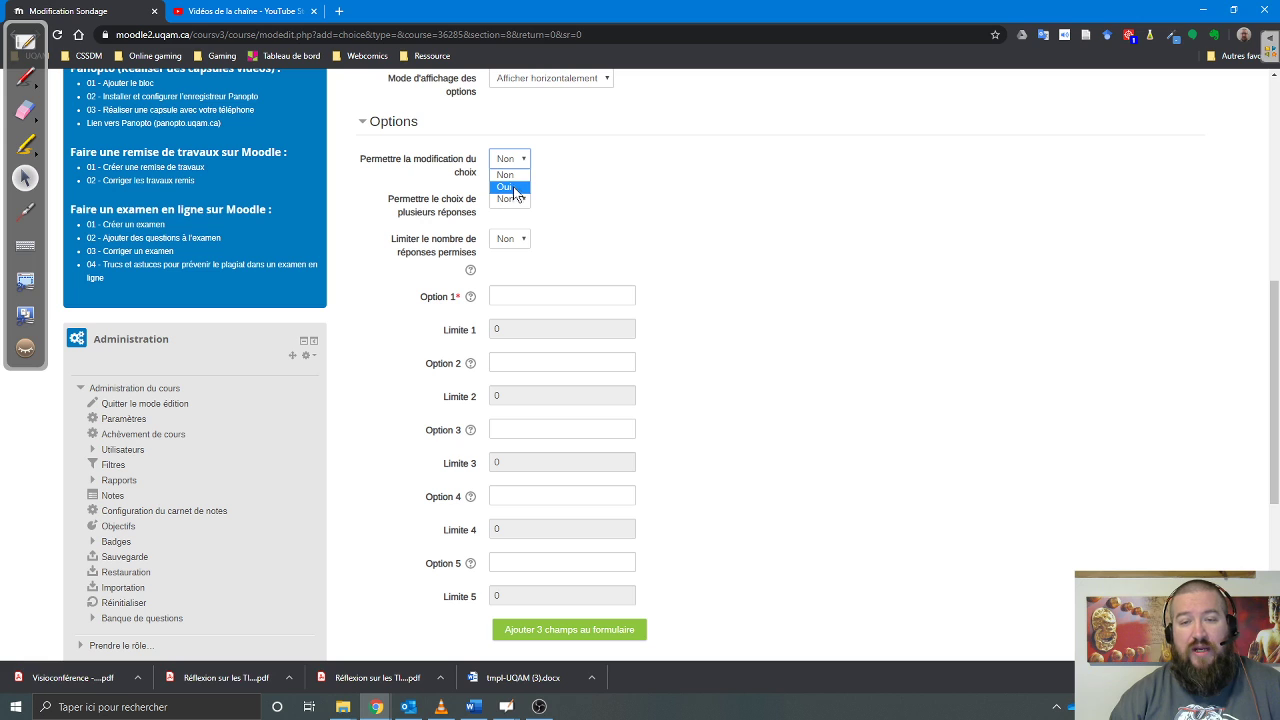
{"action": "left_click", "coordinate": [518, 177]}
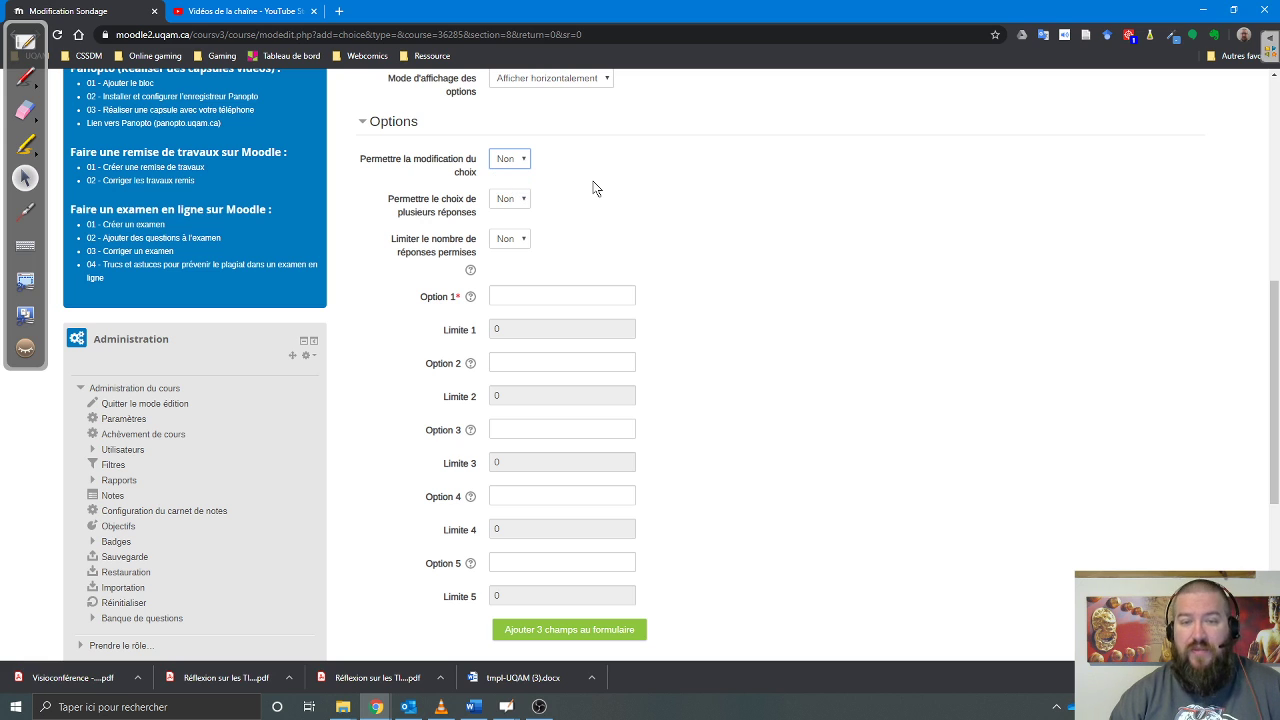
{"action": "left_click", "coordinate": [511, 167]}
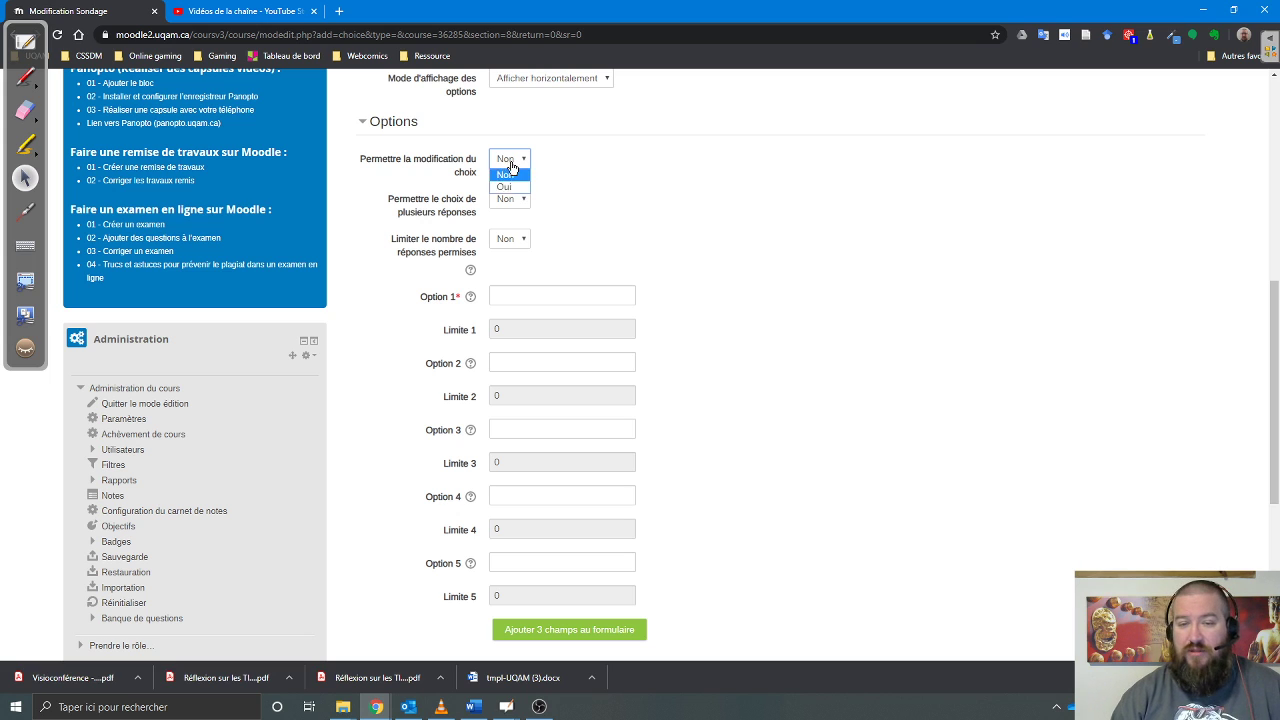
{"action": "left_click", "coordinate": [606, 188]}
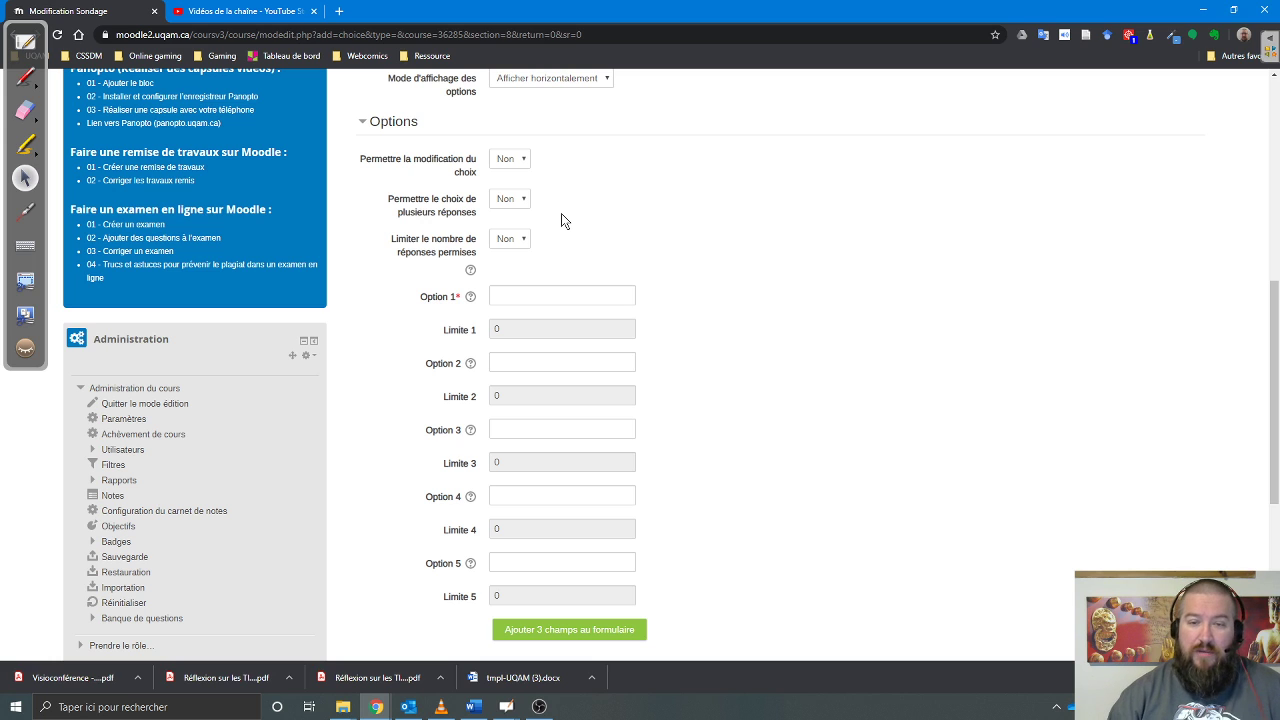
Step: Try allowing the choice of several answers with Oui, and return that setting to Non
{"action": "left_click", "coordinate": [510, 198]}
{"action": "left_click", "coordinate": [506, 229]}
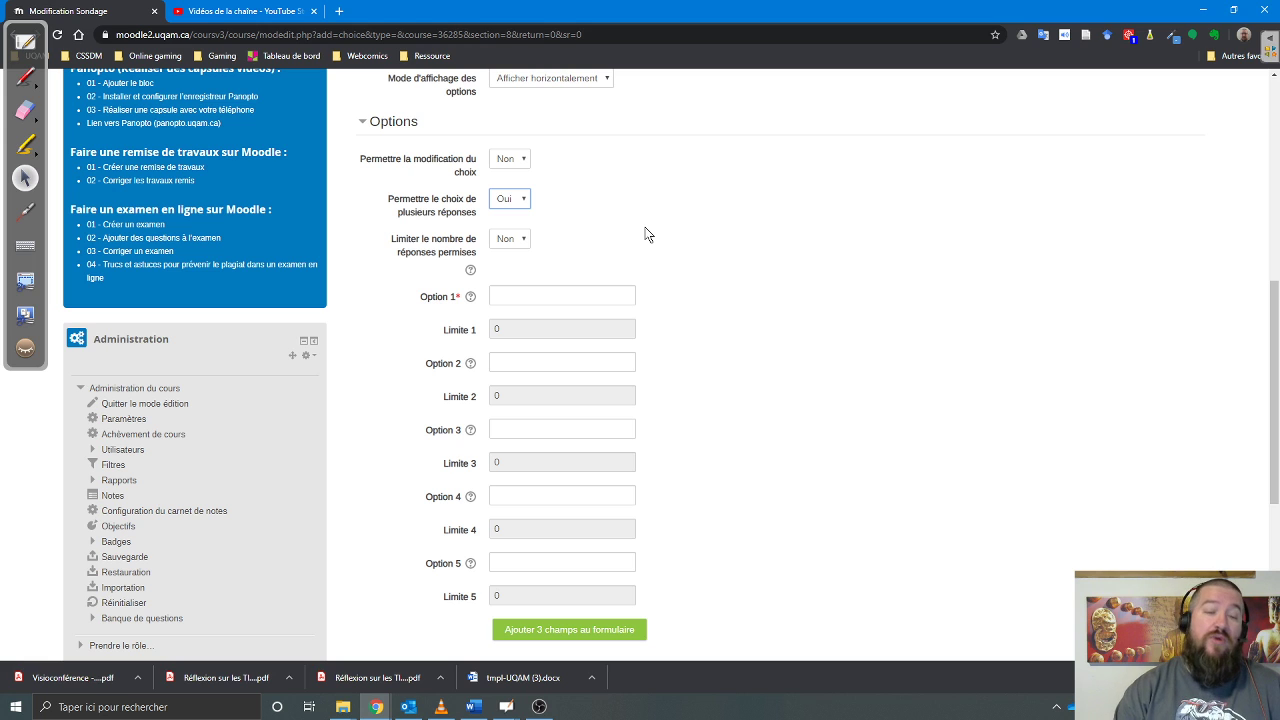
{"action": "left_click", "coordinate": [509, 199]}
{"action": "left_click", "coordinate": [506, 213]}
Step: Limit the number of permitted answers by setting that option to Oui
{"action": "scroll", "coordinate": [629, 248], "scroll_direction": "down", "scroll_amount": 1}
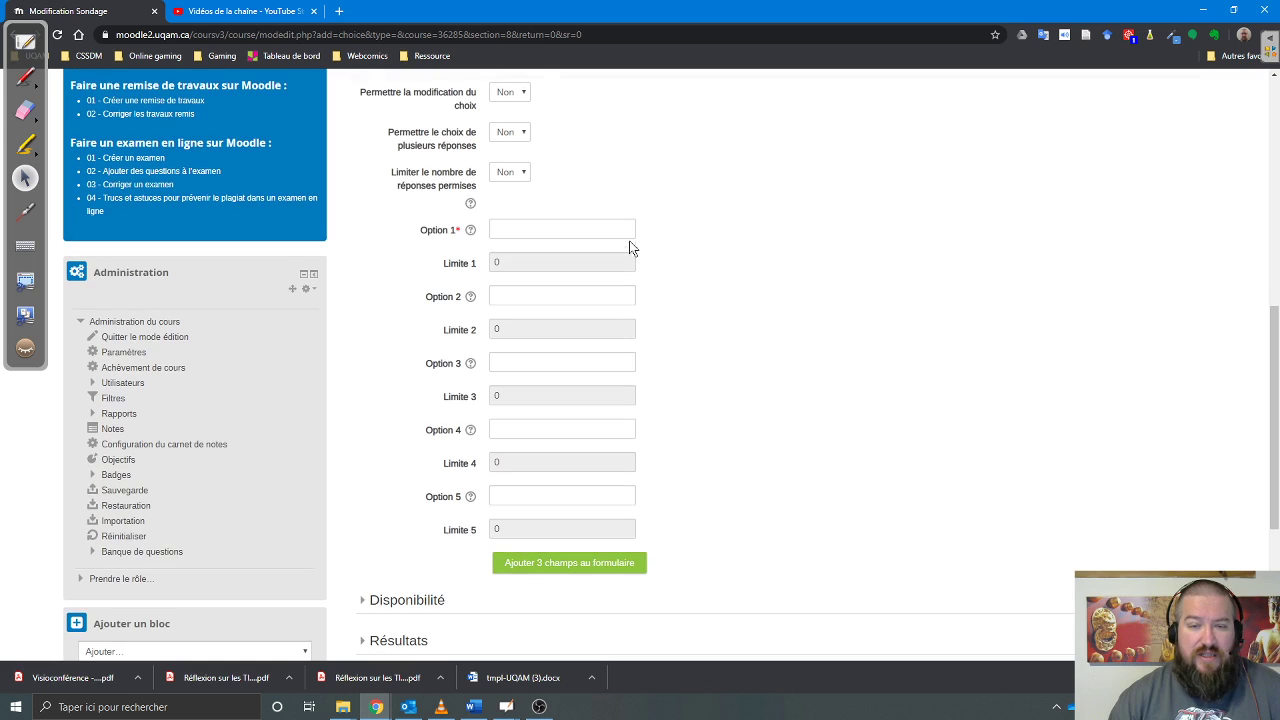
{"action": "left_click", "coordinate": [515, 177]}
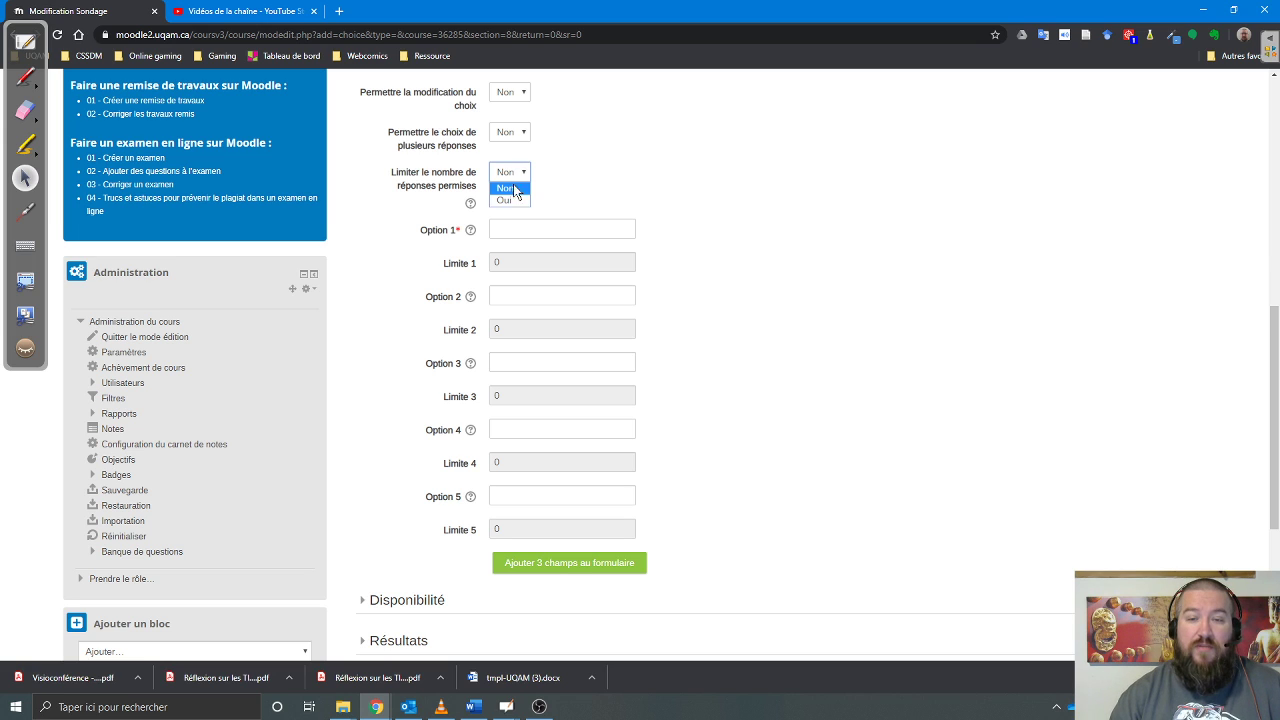
{"action": "left_click", "coordinate": [509, 195]}
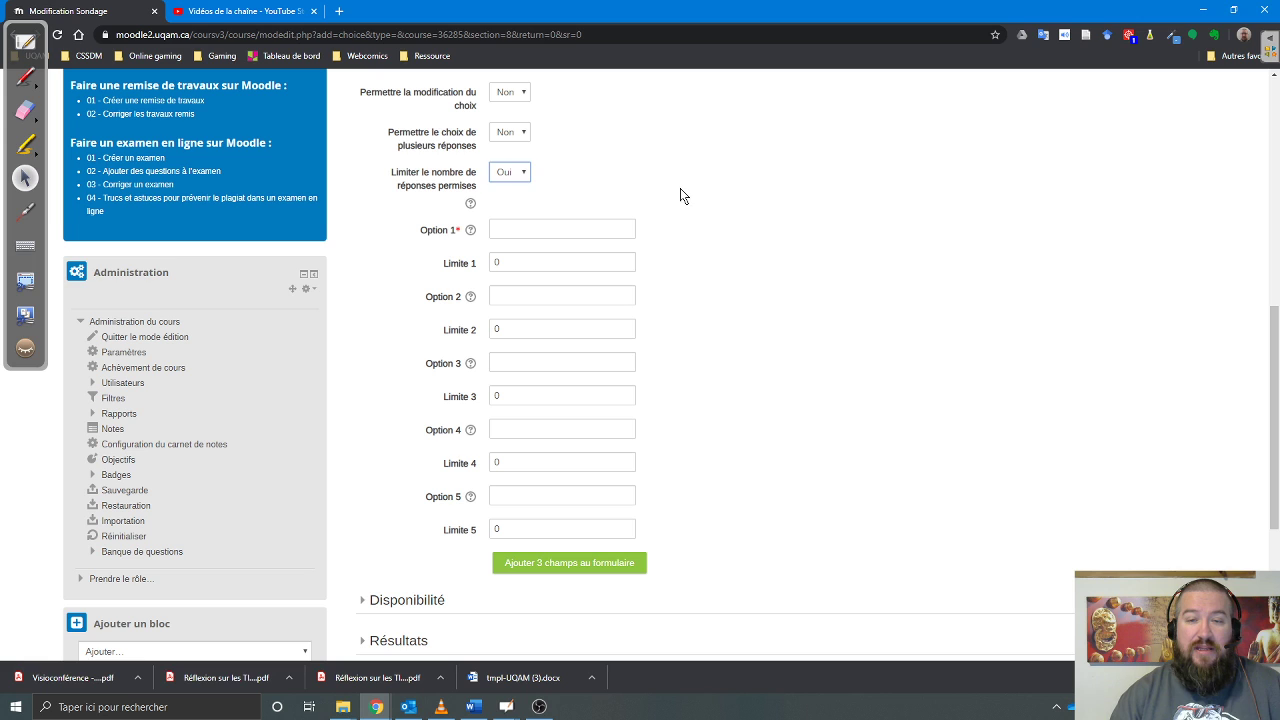
{"action": "mouse_move", "coordinate": [535, 181]}
{"action": "left_mouse_down"}
{"action": "mouse_move", "coordinate": [546, 236]}
{"action": "mouse_move", "coordinate": [524, 256]}
{"action": "mouse_move", "coordinate": [533, 264]}
{"action": "left_mouse_up"}
{"action": "left_click_drag", "start_coordinate": [429, 244], "coordinate": [642, 278]}
{"action": "left_click_drag", "start_coordinate": [405, 313], "coordinate": [676, 349]}
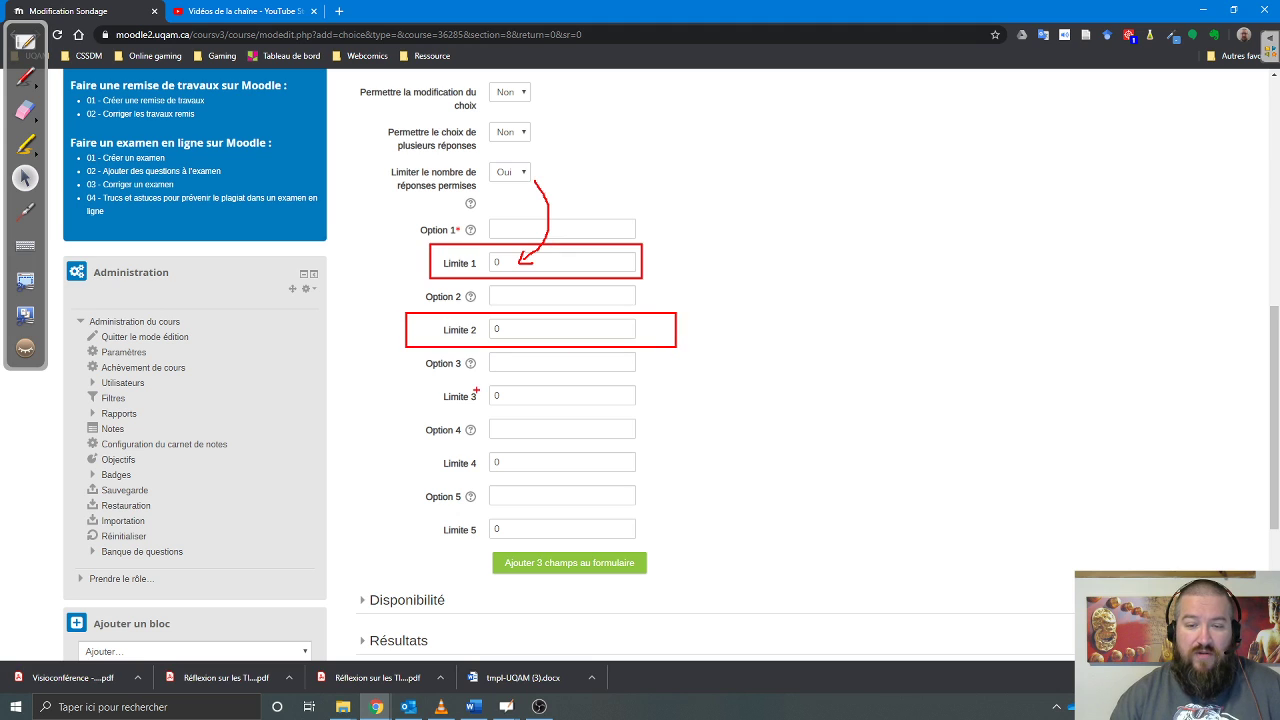
{"action": "left_click_drag", "start_coordinate": [426, 380], "coordinate": [687, 412]}
{"action": "left_click_drag", "start_coordinate": [418, 444], "coordinate": [672, 480]}
{"action": "key", "text": "Escape"}
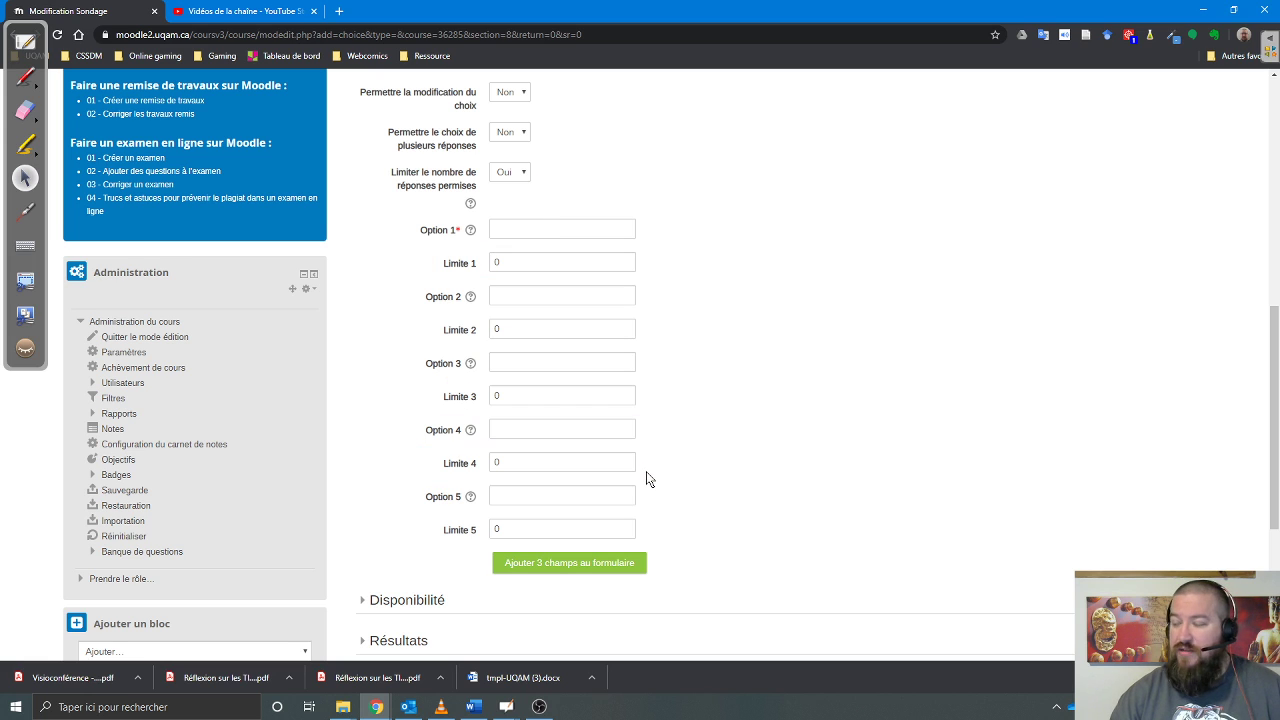
Step: Enter "15 mai à 13h" as Option 1, copy that text for reuse, and set Limite 1 to 1
{"action": "left_click", "coordinate": [509, 231]}
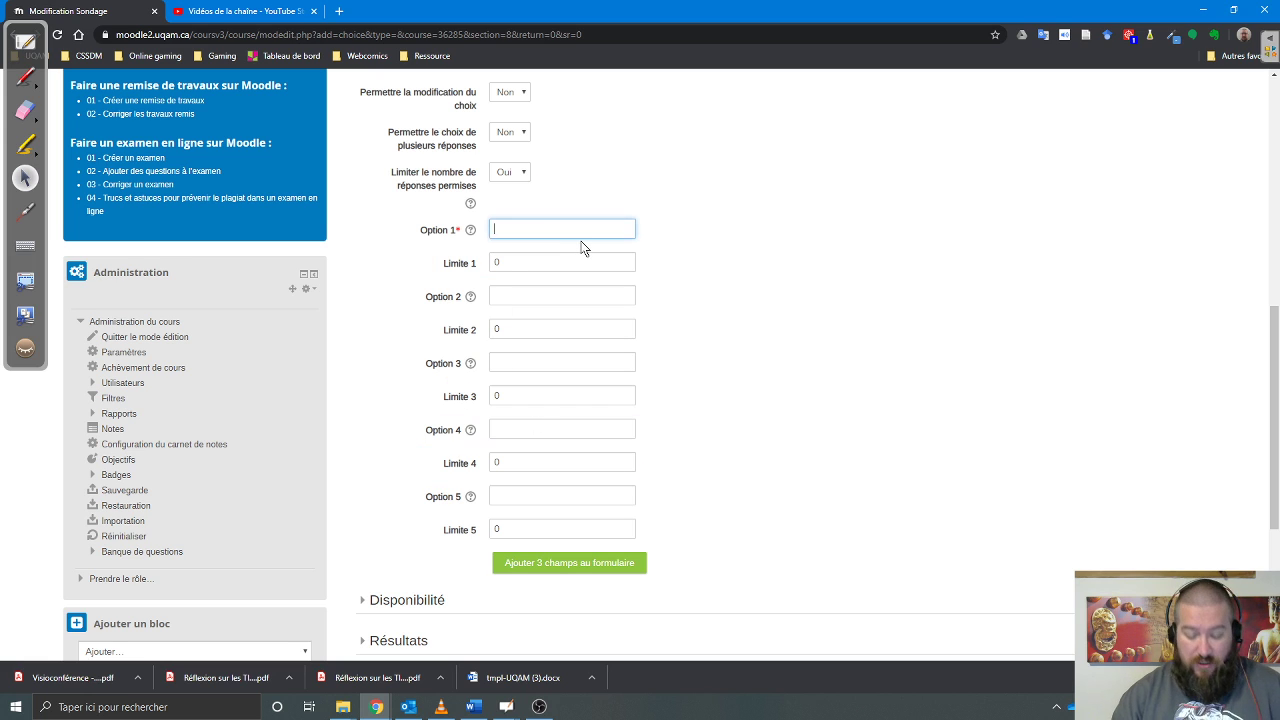
{"action": "type", "text": "15 mai"}
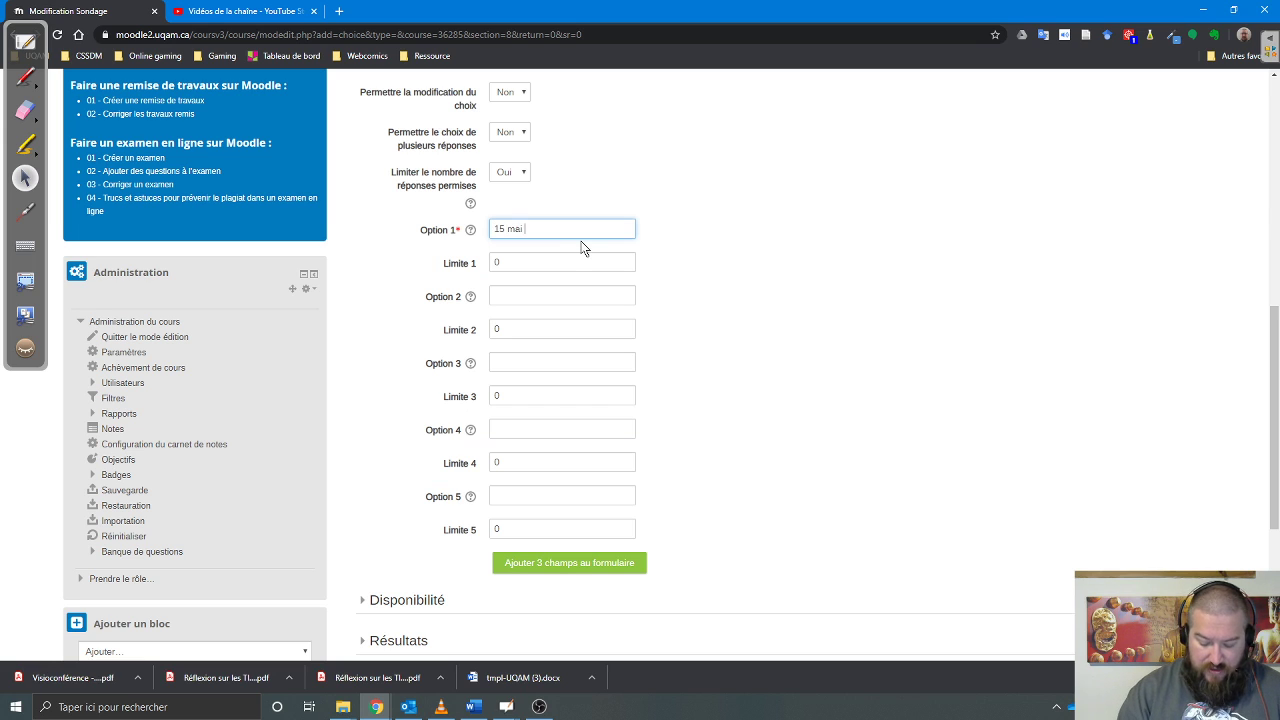
{"action": "type", "text": " à 16"}
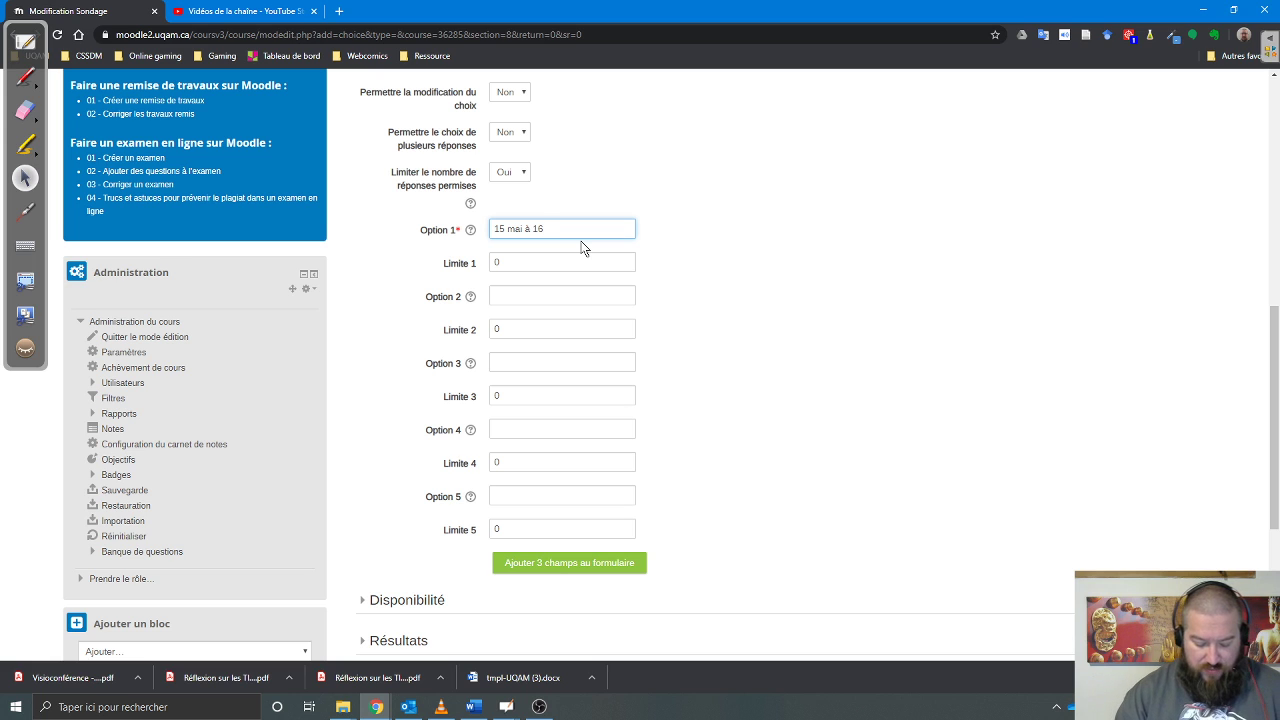
{"action": "key", "text": "BackSpace"}
{"action": "type", "text": "3"}
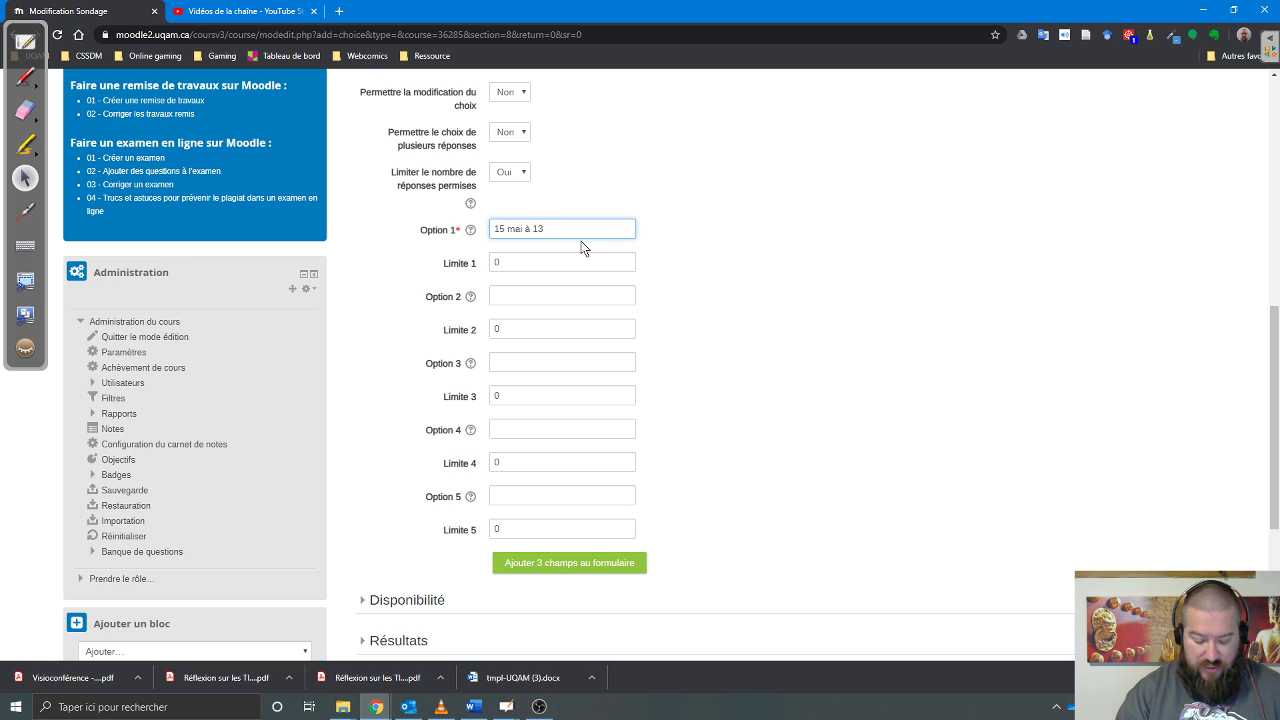
{"action": "type", "text": "h"}
{"action": "key", "text": "ctrl+a"}
{"action": "key", "text": "ctrl+c"}
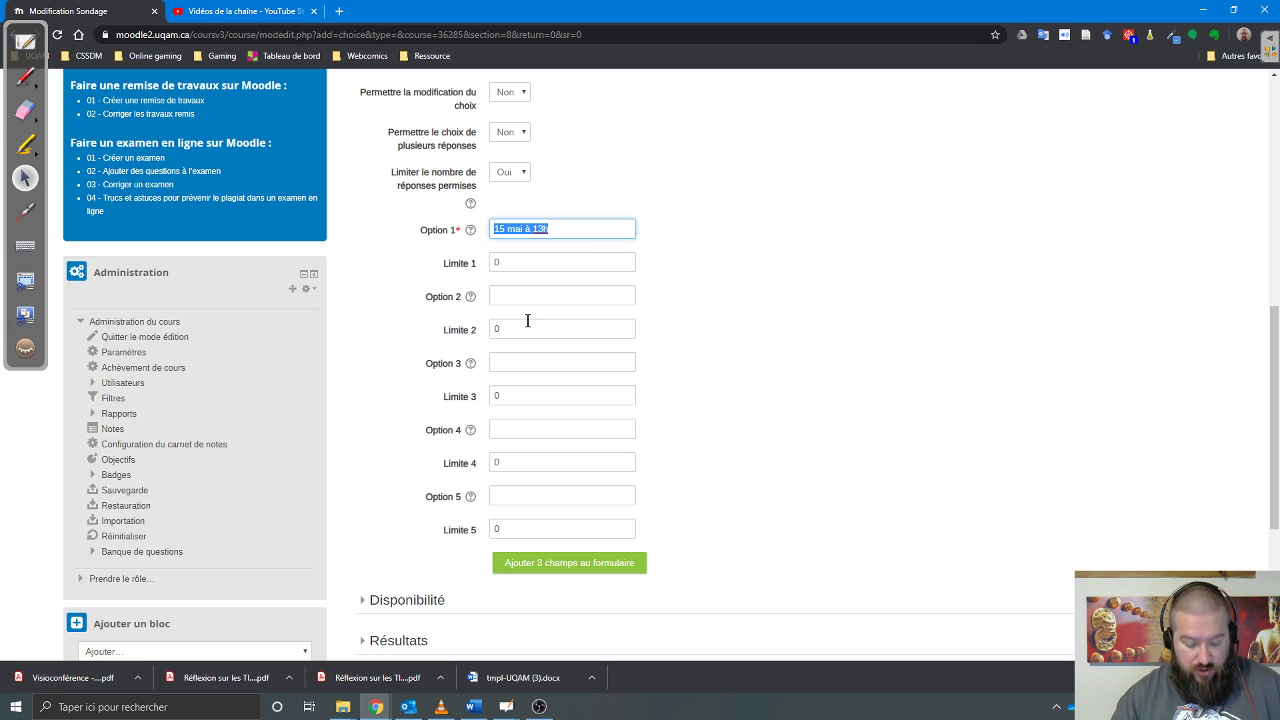
{"action": "double_click", "coordinate": [505, 261]}
{"action": "type", "text": "1"}
Step: Fill Option 2 with the copied text changed to "15 mai à 14h" and set Limite 2 to 2
{"action": "left_click", "coordinate": [517, 296]}
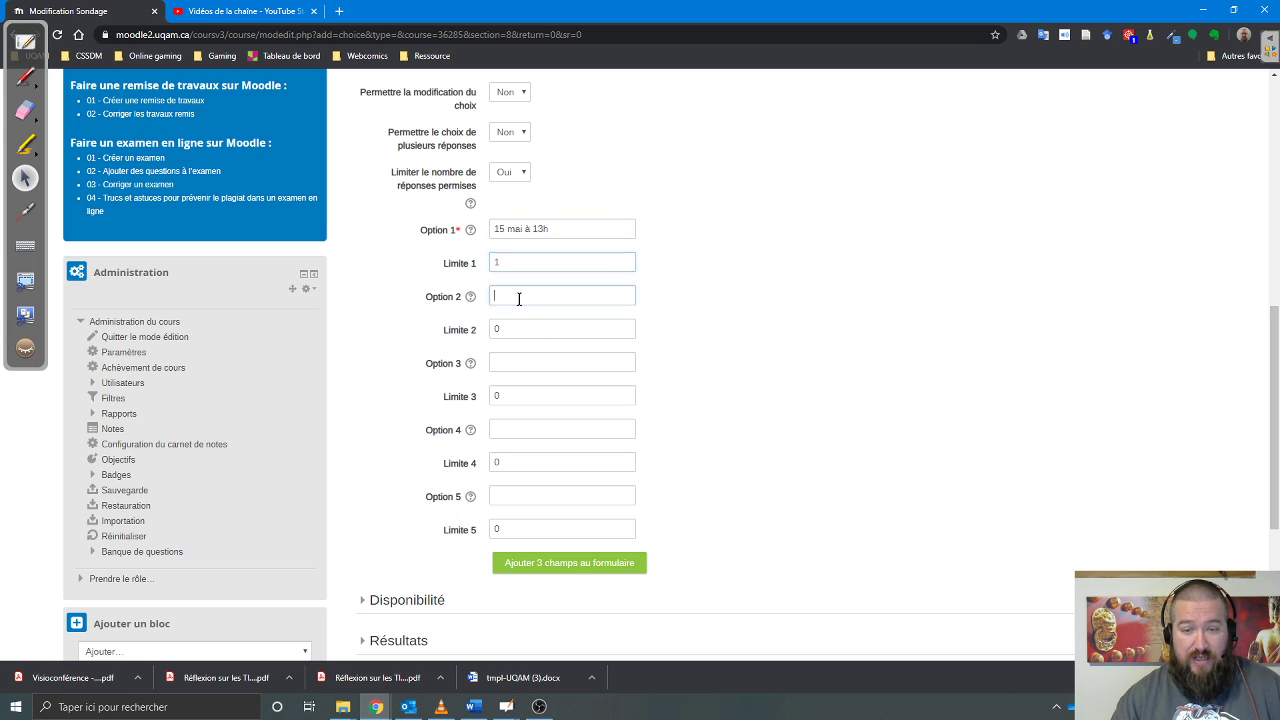
{"action": "key", "text": "ctrl+v"}
{"action": "double_click", "coordinate": [495, 330]}
{"action": "type", "text": "2"}
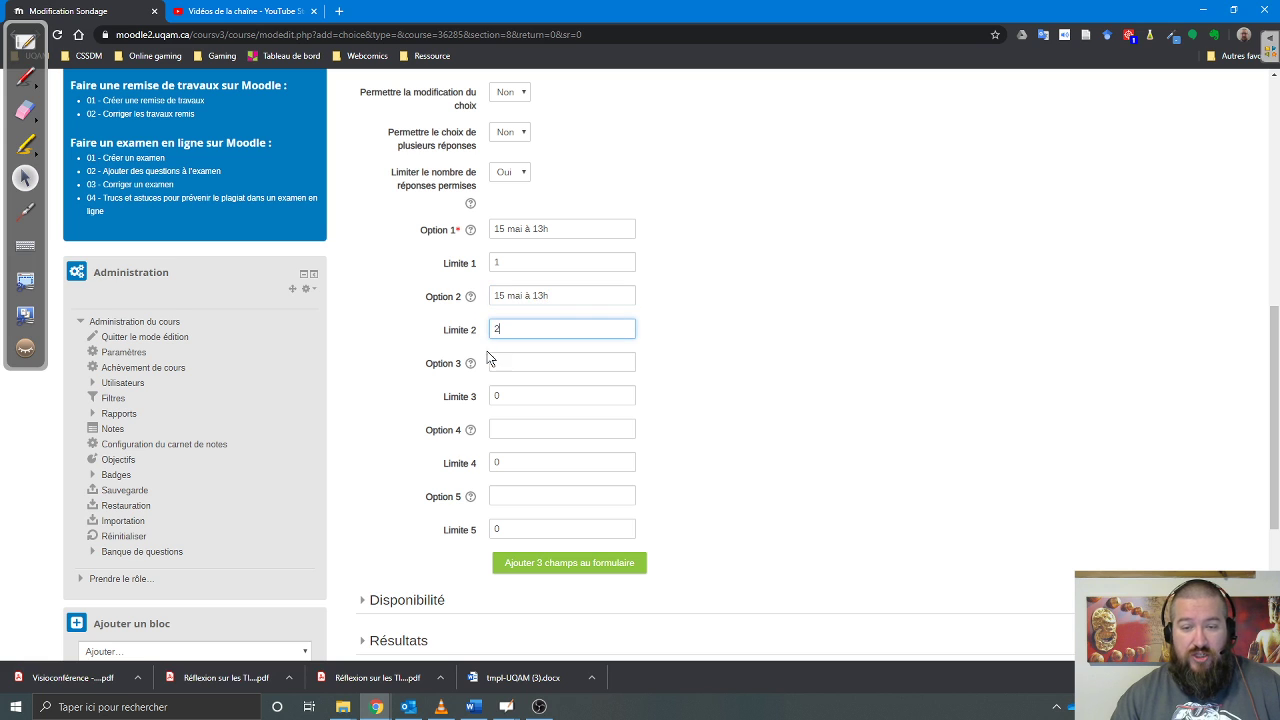
{"action": "left_click_drag", "start_coordinate": [540, 295], "coordinate": [533, 295]}
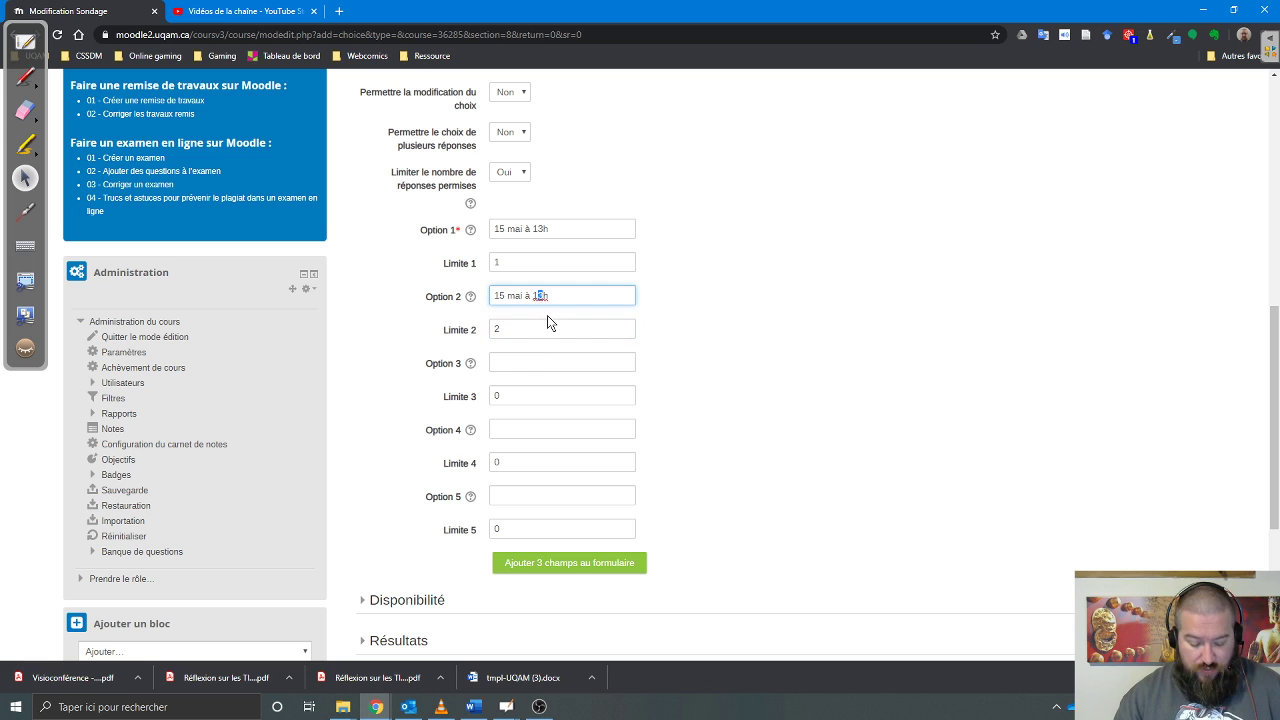
{"action": "type", "text": "4"}
Step: Fill Option 3 with the copied text changed to "15 mai à 15h" and set Limite 3 to 2
{"action": "left_click", "coordinate": [524, 366]}
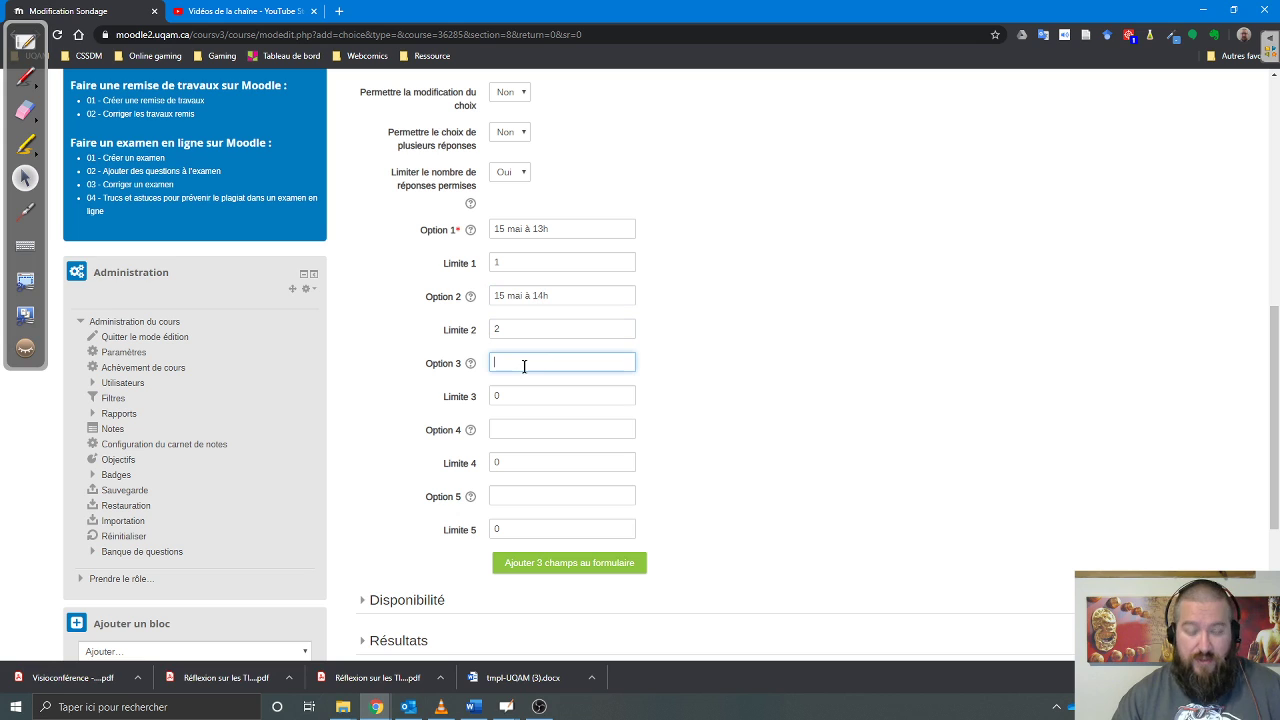
{"action": "key", "text": "ctrl+v"}
{"action": "left_click_drag", "start_coordinate": [541, 362], "coordinate": [533, 362]}
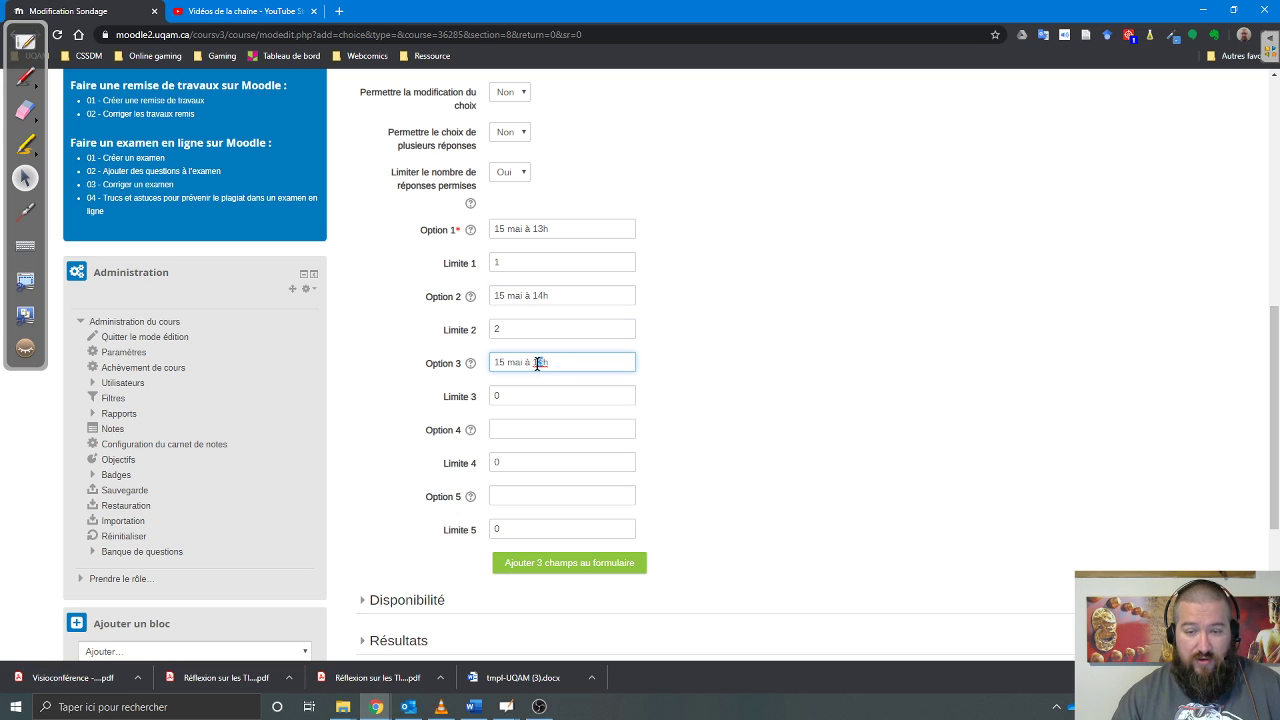
{"action": "type", "text": "5"}
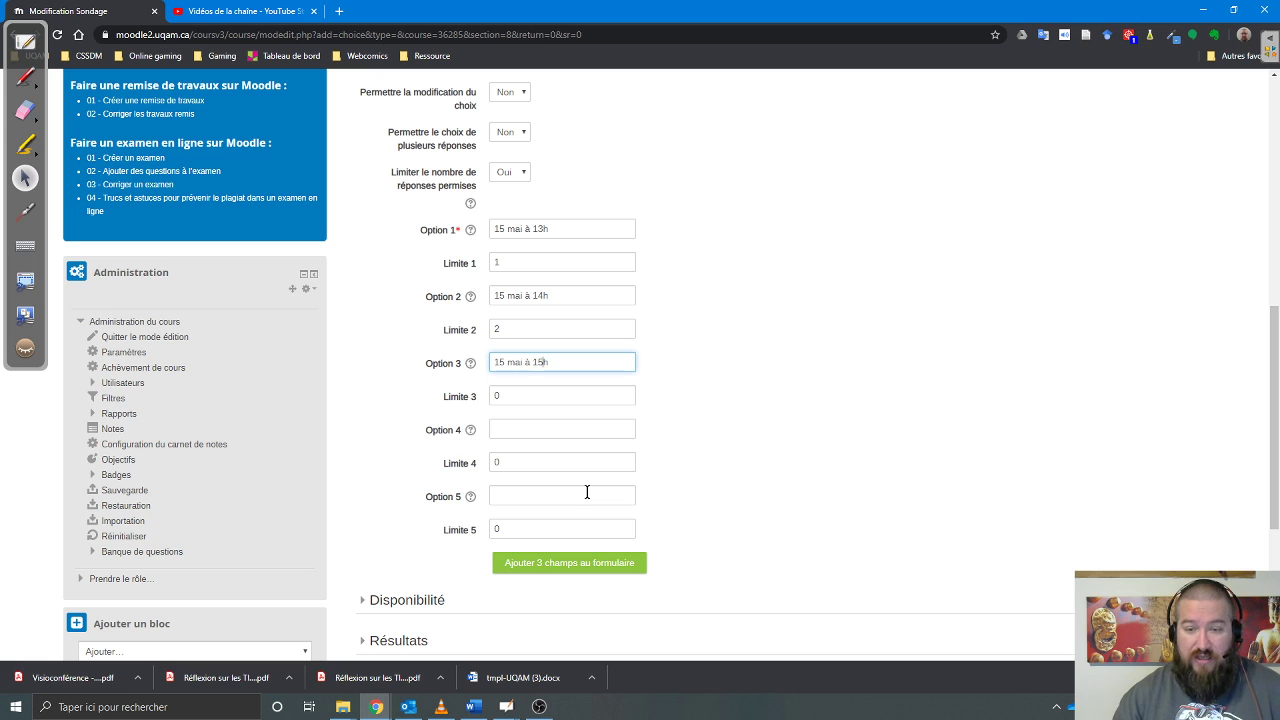
{"action": "double_click", "coordinate": [500, 397]}
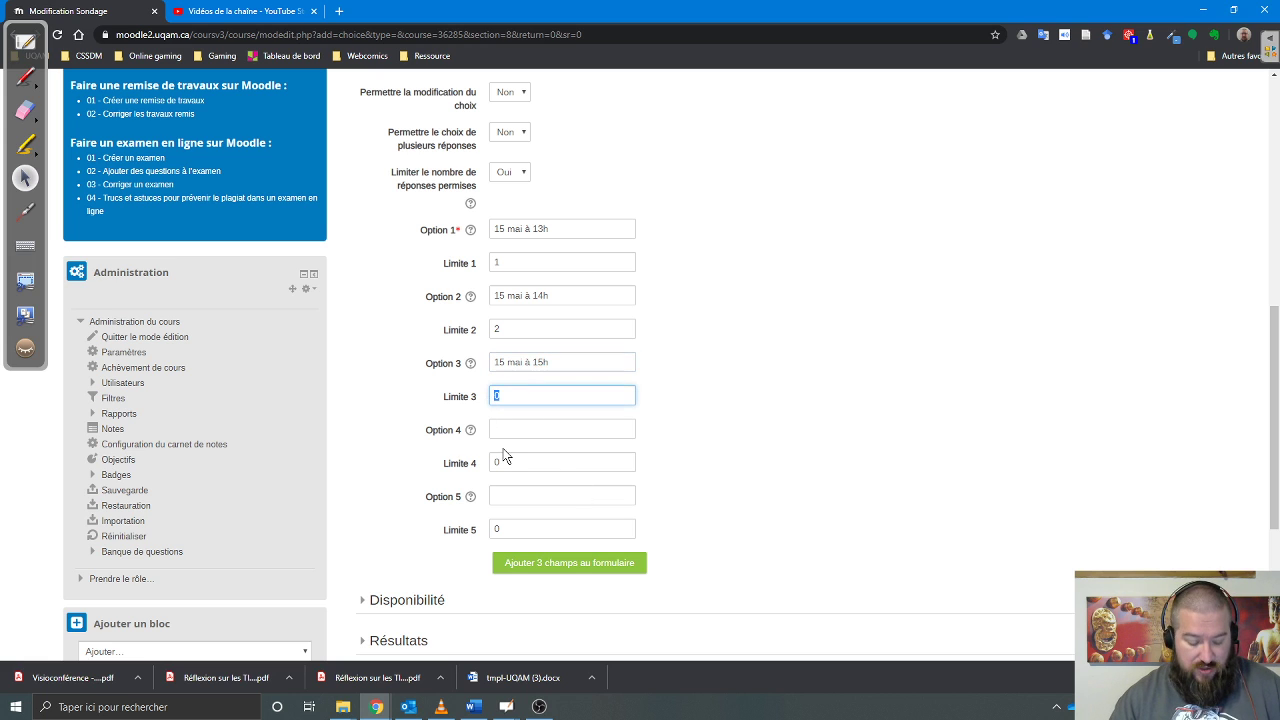
{"action": "type", "text": "2"}
{"action": "left_click", "coordinate": [709, 431]}
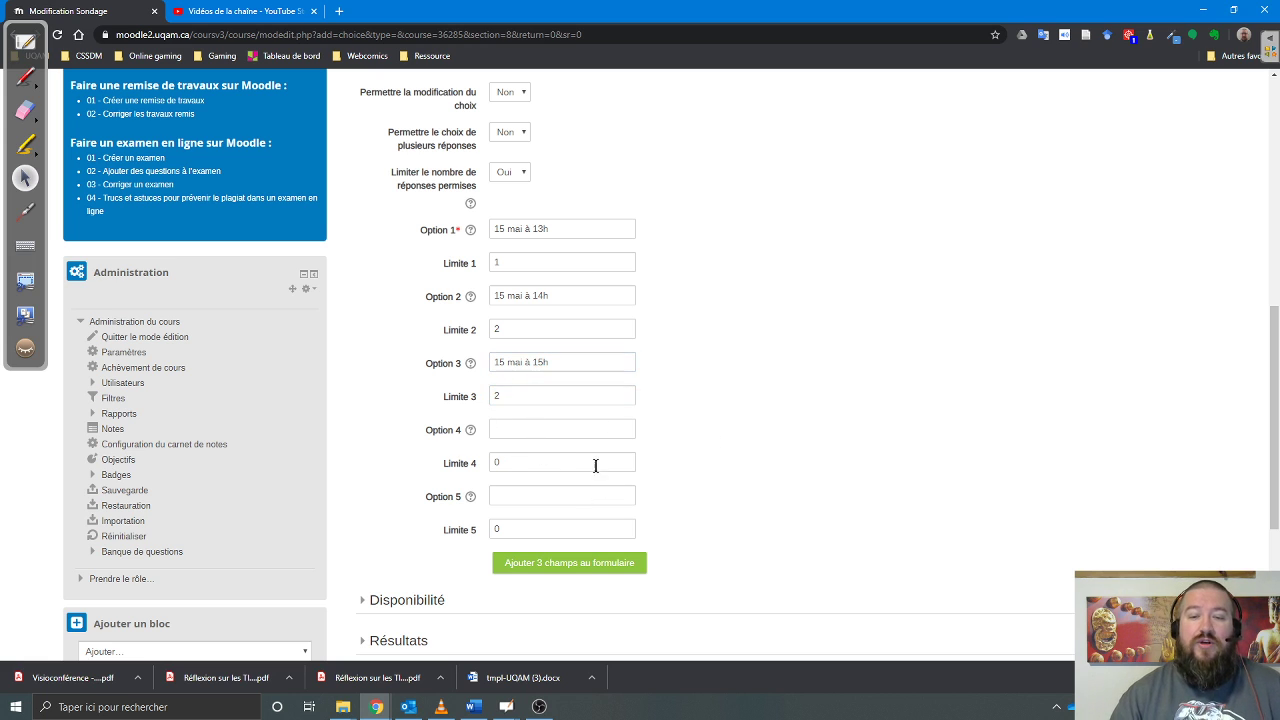
{"action": "scroll", "coordinate": [740, 535], "scroll_direction": "down", "scroll_amount": 3}
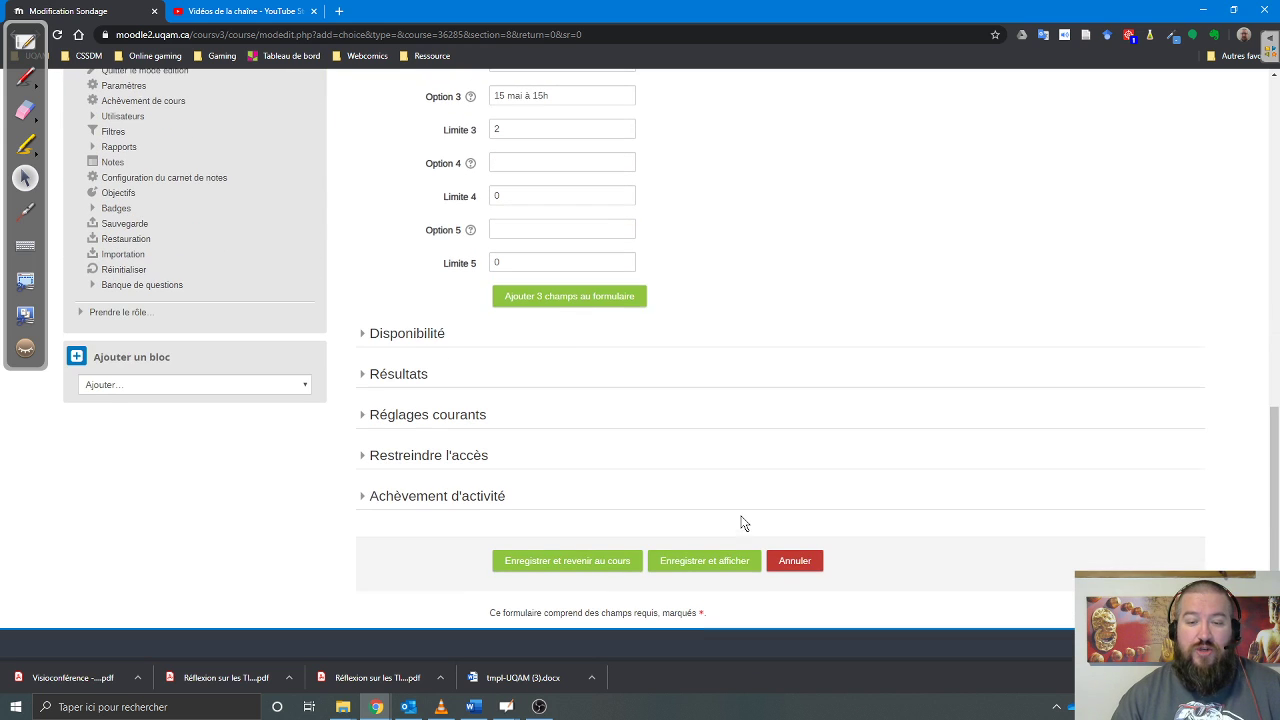
Step: Add three more option fields to the survey form
{"action": "left_click", "coordinate": [570, 298]}
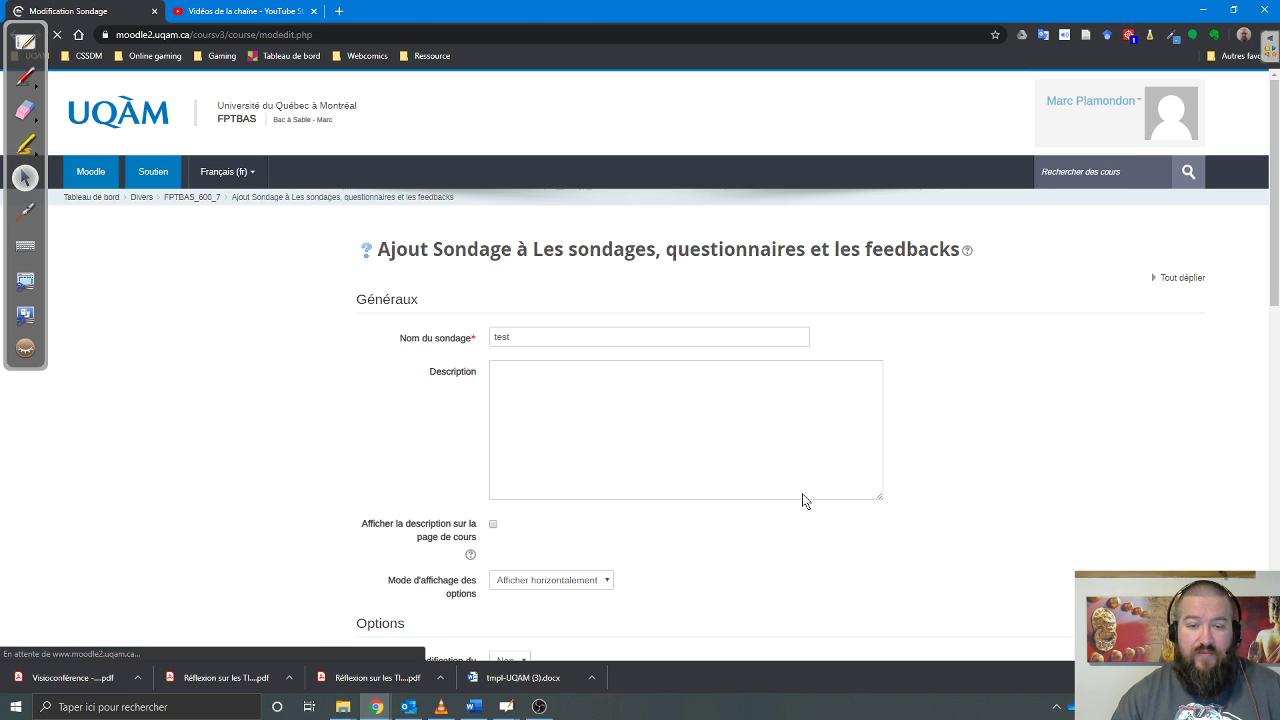
{"action": "scroll", "coordinate": [577, 514], "scroll_direction": "down", "scroll_amount": 3}
{"action": "scroll", "coordinate": [518, 585], "scroll_direction": "down", "scroll_amount": 5}
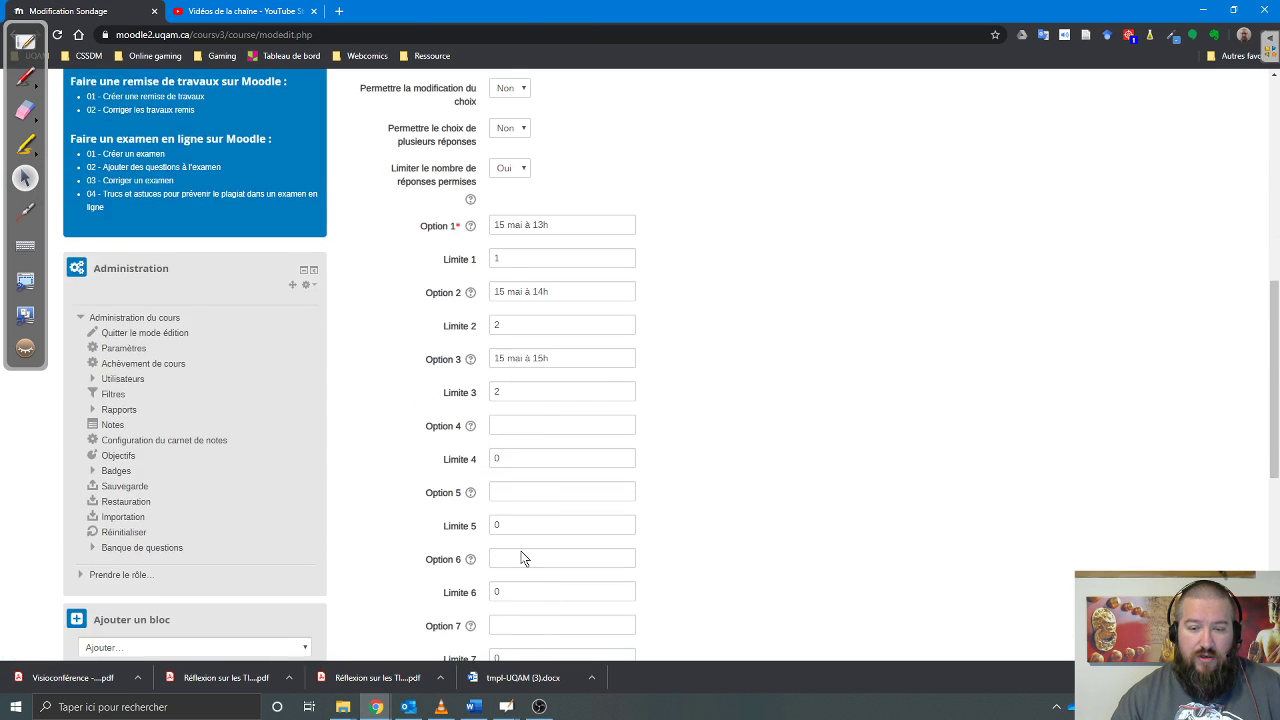
{"action": "scroll", "coordinate": [518, 510], "scroll_direction": "down", "scroll_amount": 2}
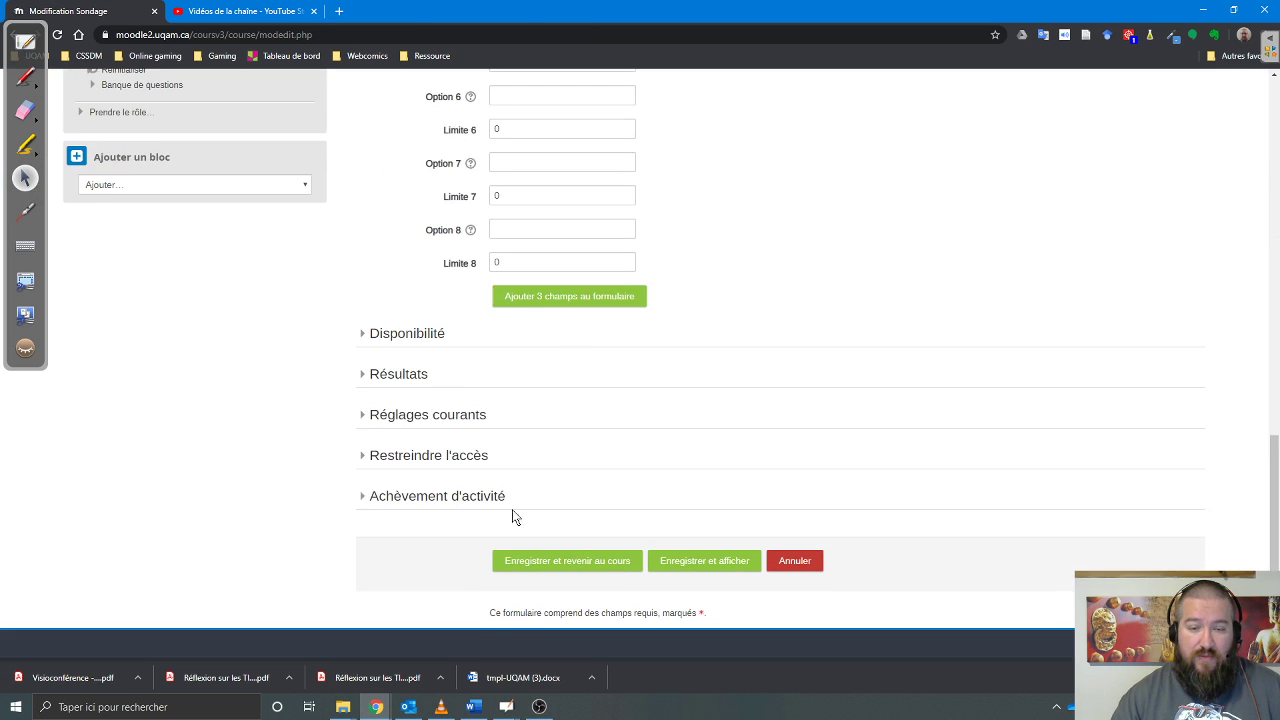
Step: Try limiting the survey in time in the Disponibilité settings, and turn that limit back off
{"action": "left_click", "coordinate": [506, 334]}
{"action": "scroll", "coordinate": [547, 515], "scroll_direction": "down", "scroll_amount": 1}
{"action": "scroll", "coordinate": [550, 525], "scroll_direction": "down", "scroll_amount": 1}
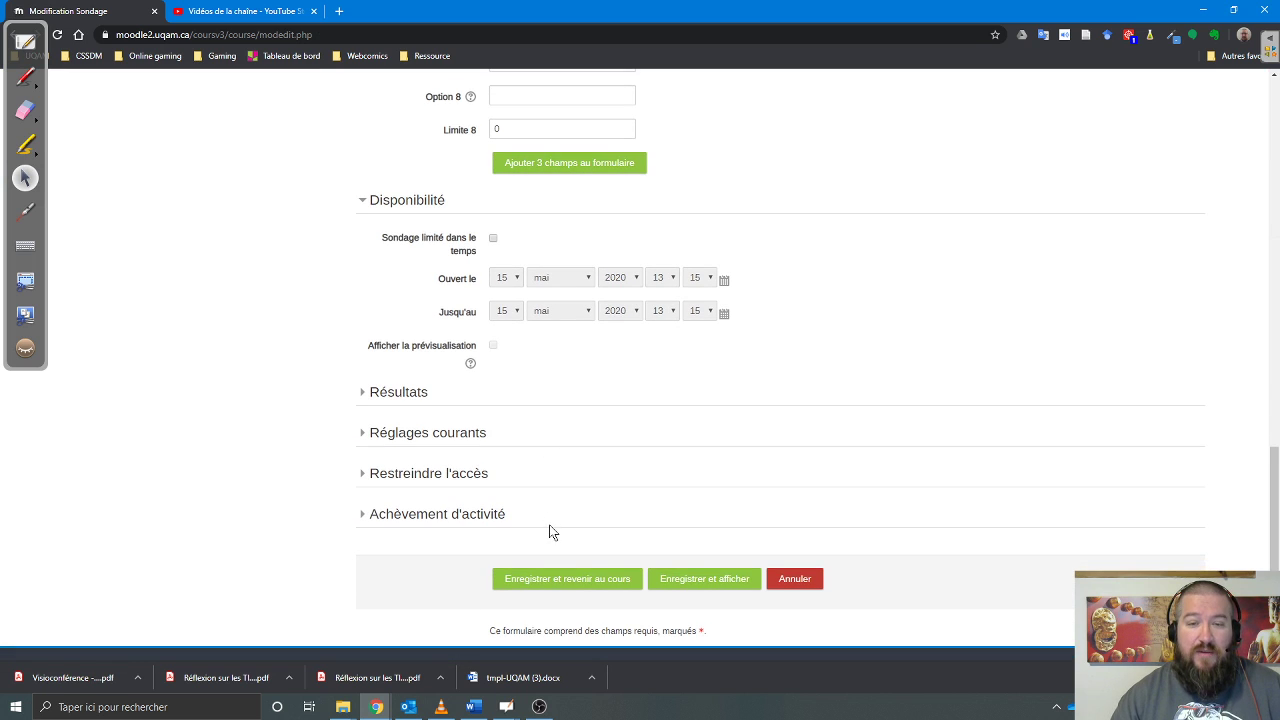
{"action": "left_click", "coordinate": [493, 239]}
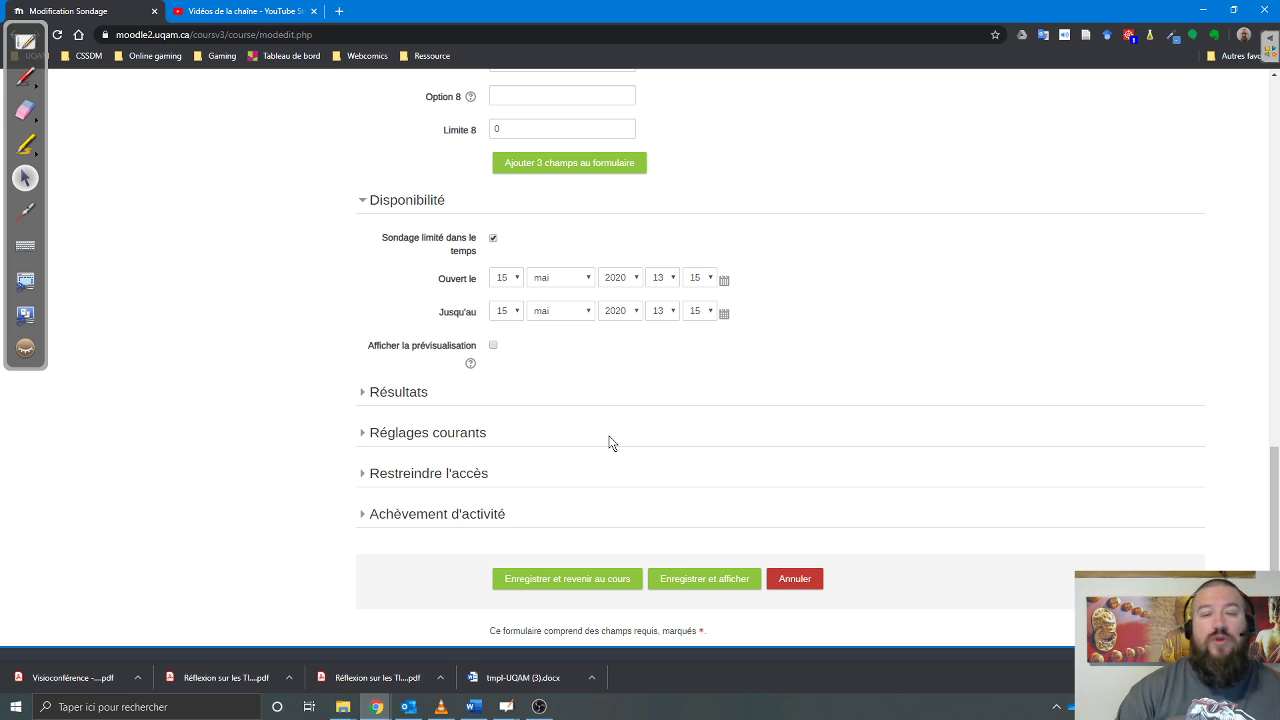
{"action": "scroll", "coordinate": [571, 364], "scroll_direction": "down", "scroll_amount": 1}
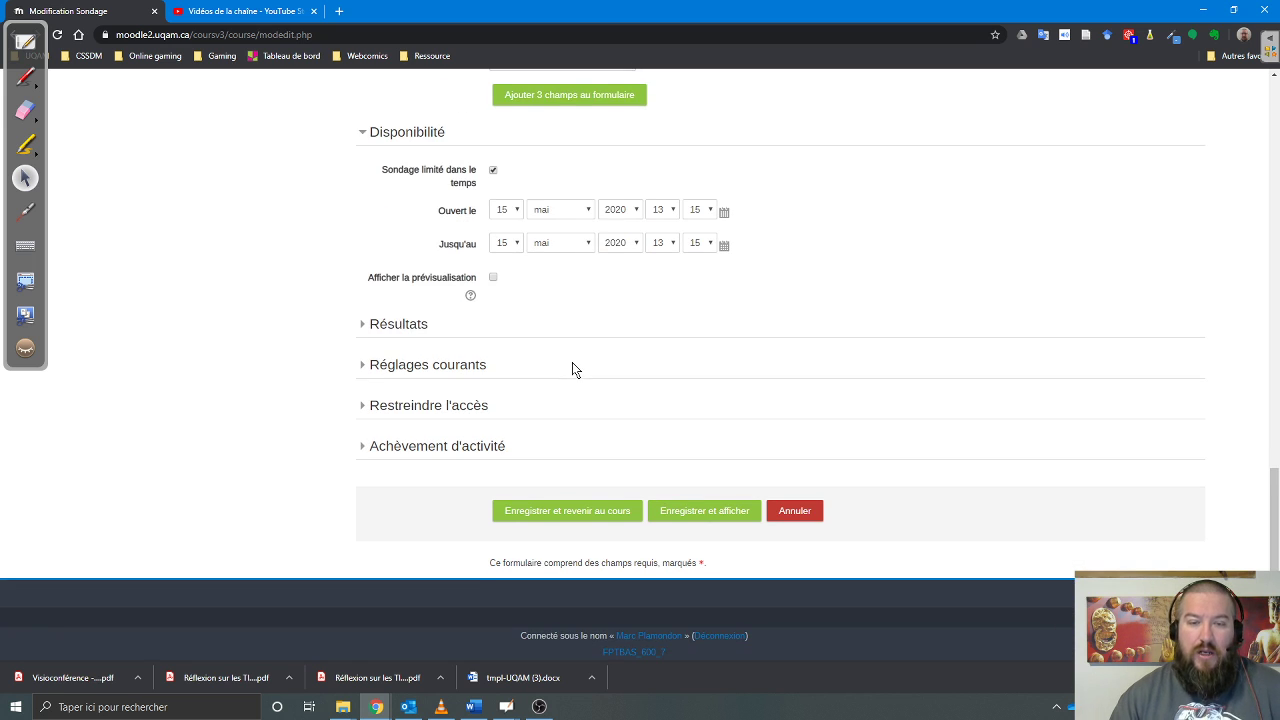
{"action": "left_click", "coordinate": [491, 173]}
{"action": "left_click", "coordinate": [420, 136]}
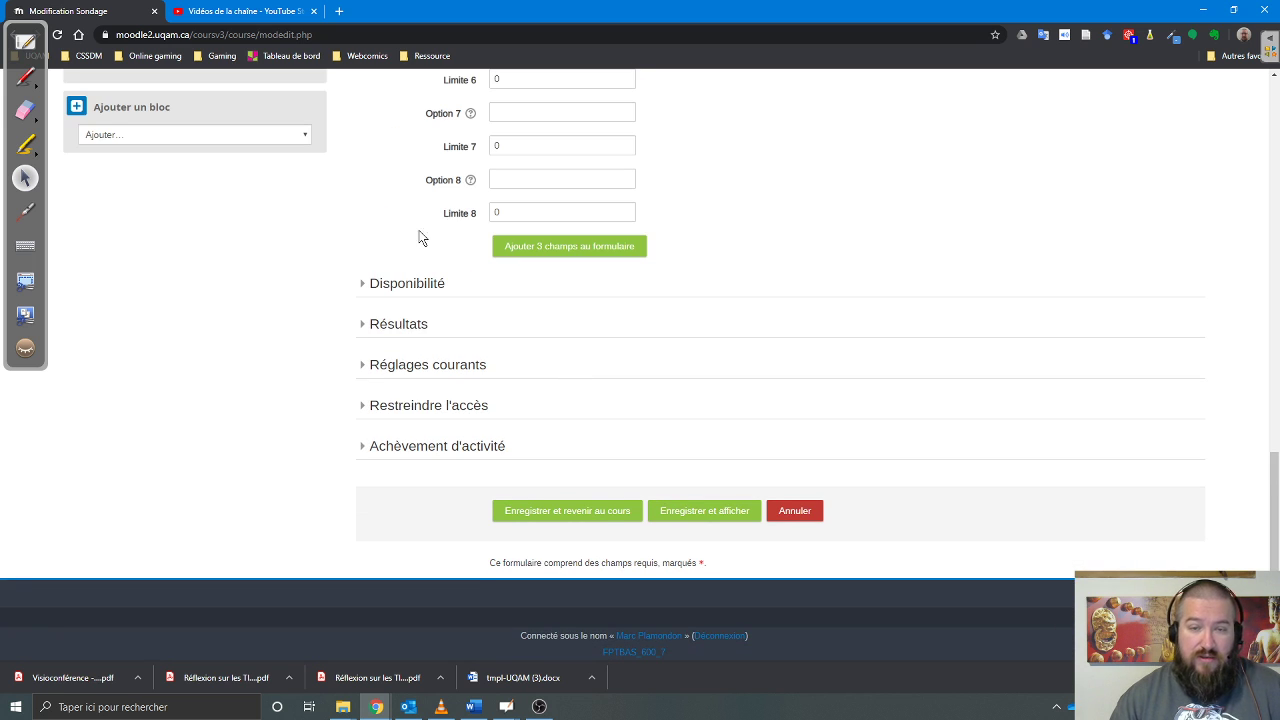
Step: Set Publication des résultats to "Afficher les résultats aux étudiants après leur réponse" and check the available confidentiality choices
{"action": "left_click", "coordinate": [414, 330]}
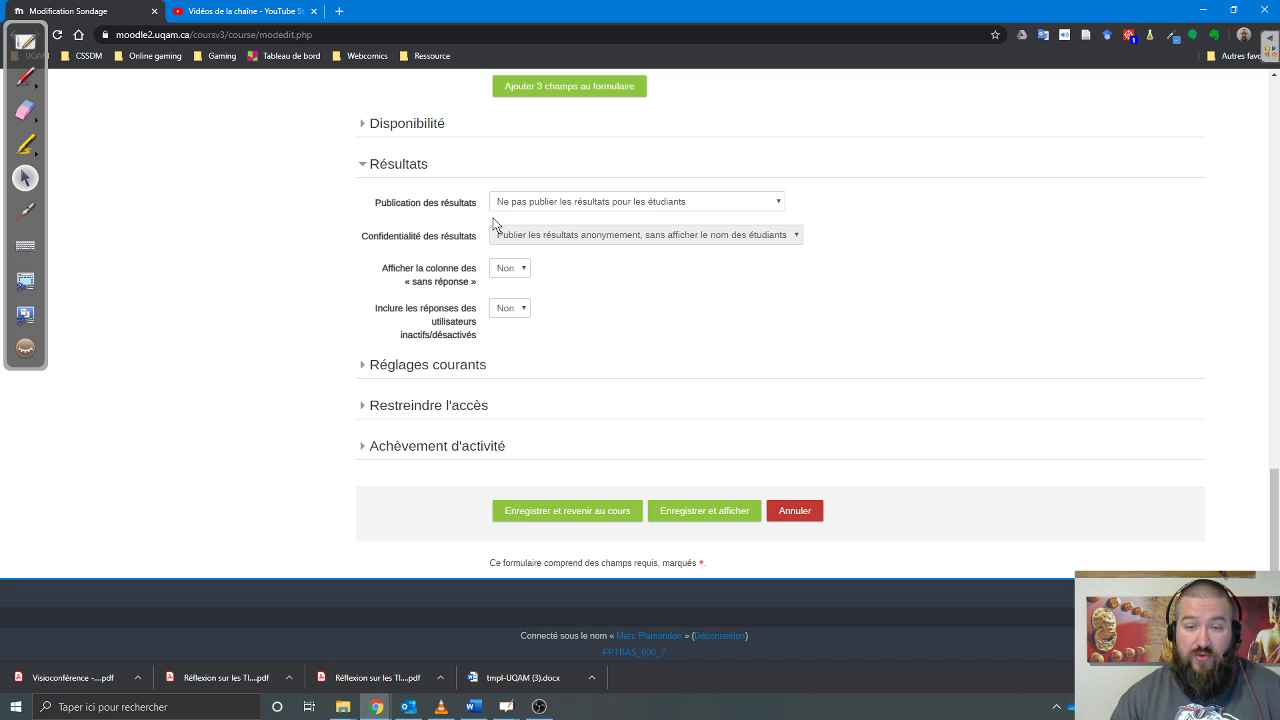
{"action": "left_click_drag", "start_coordinate": [365, 193], "coordinate": [830, 214]}
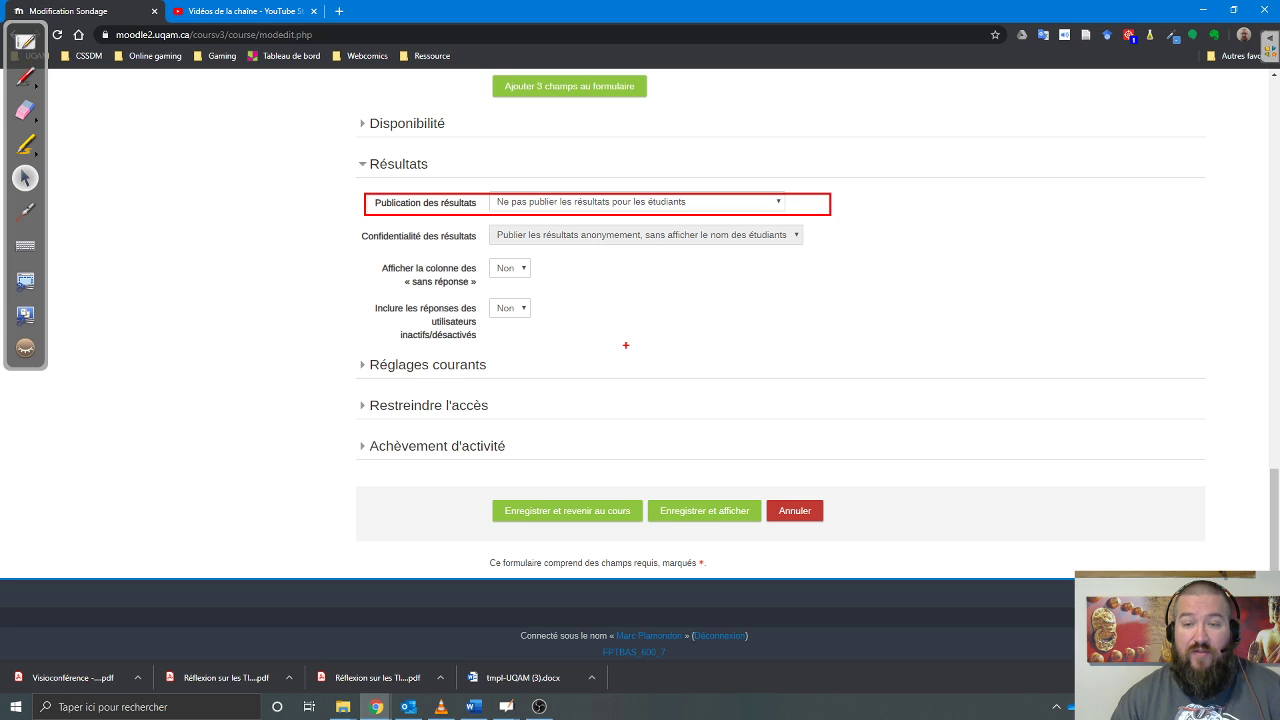
{"action": "key", "text": "Escape"}
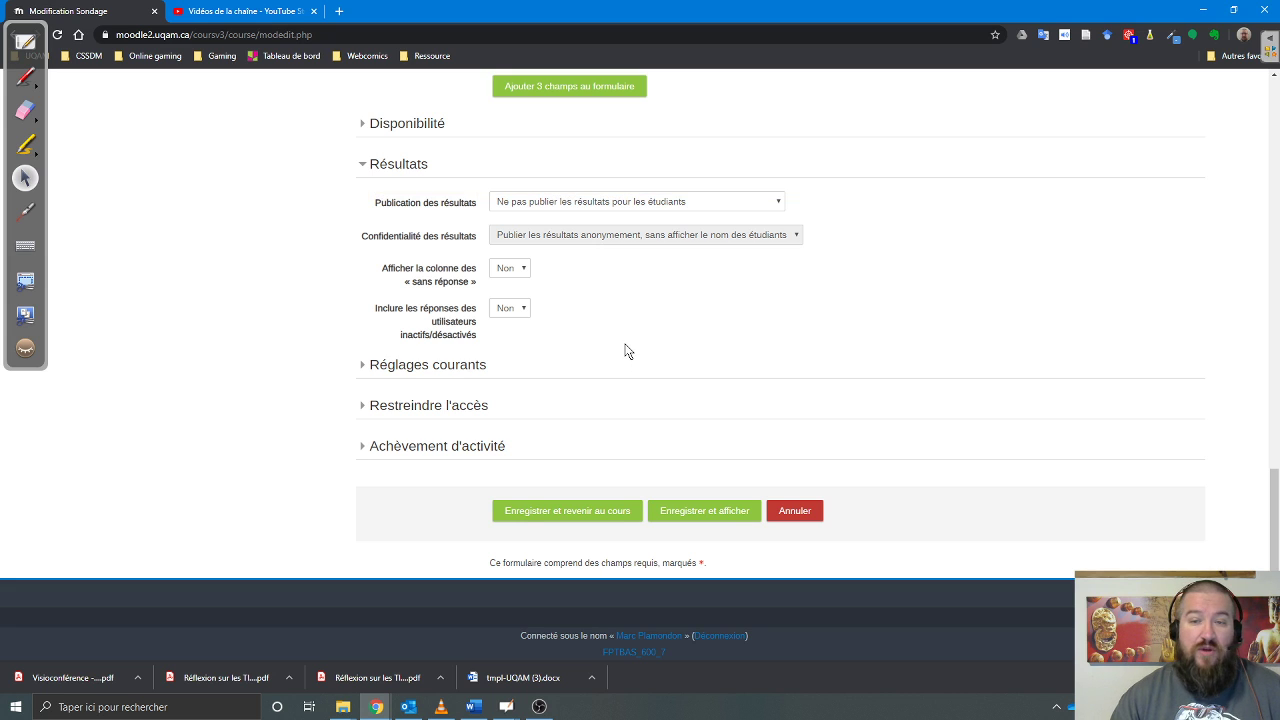
{"action": "left_click", "coordinate": [628, 204]}
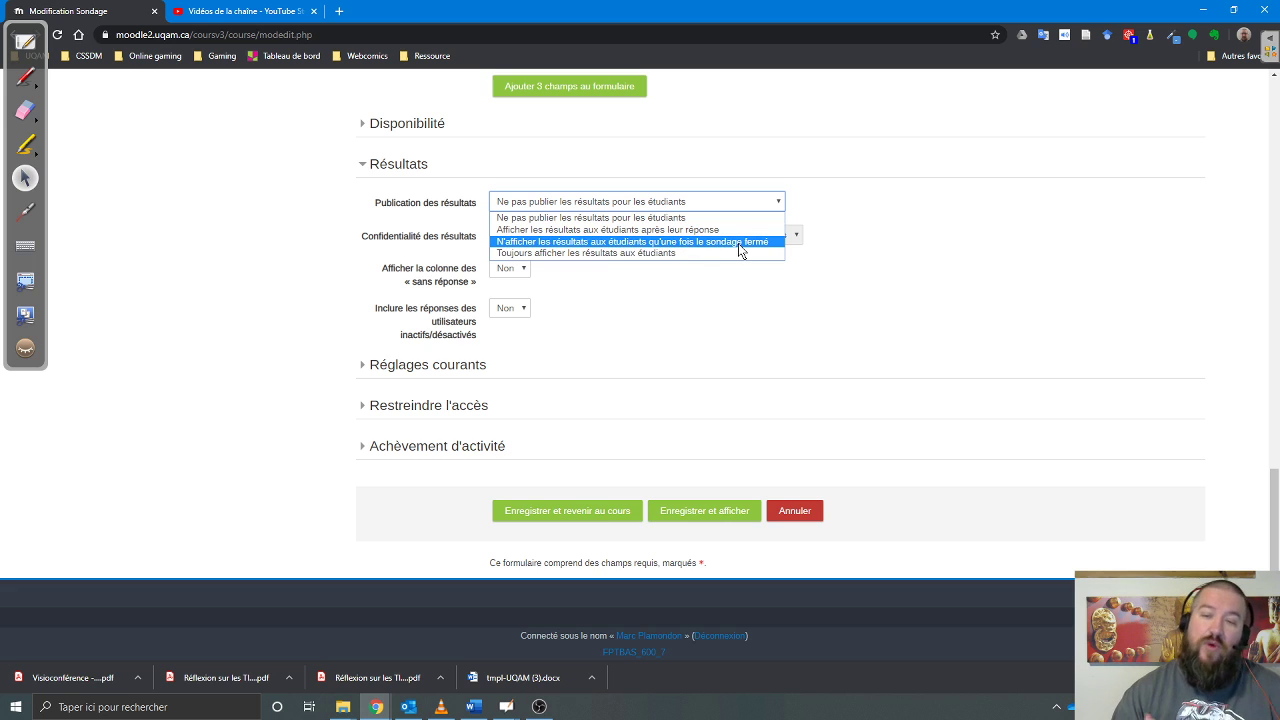
{"action": "left_click", "coordinate": [658, 263]}
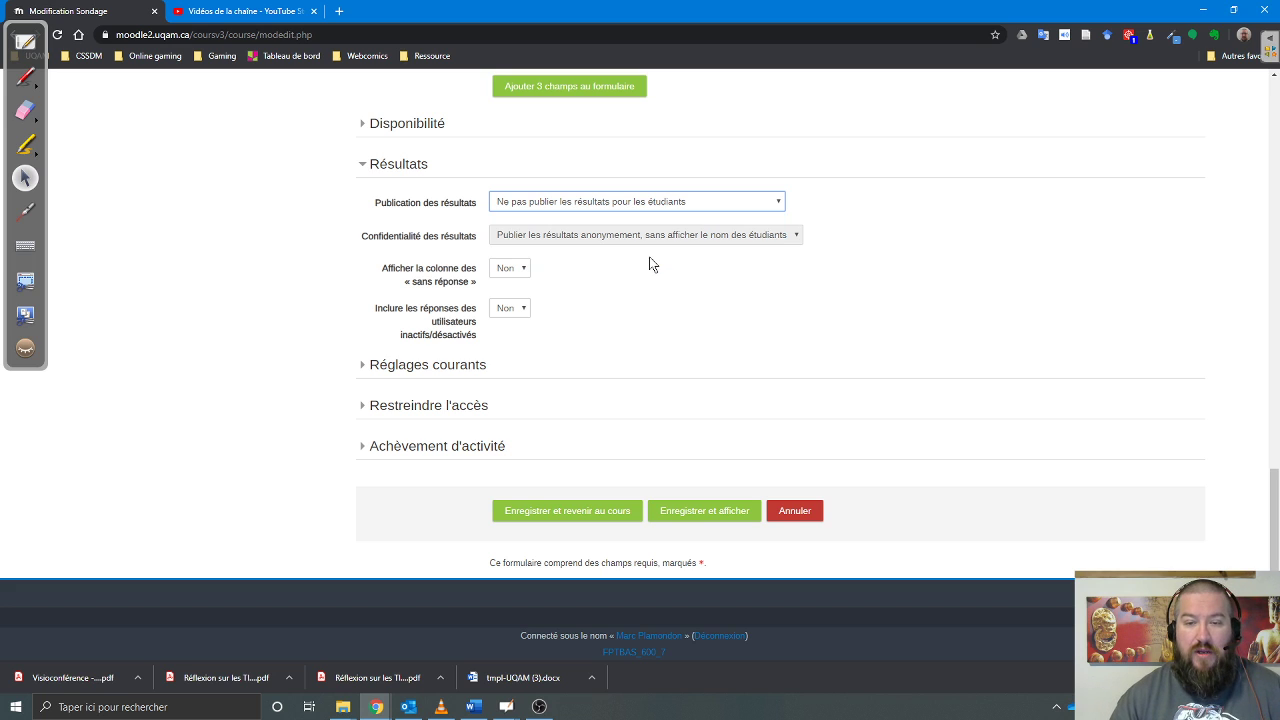
{"action": "left_click", "coordinate": [523, 205]}
{"action": "left_click", "coordinate": [535, 230]}
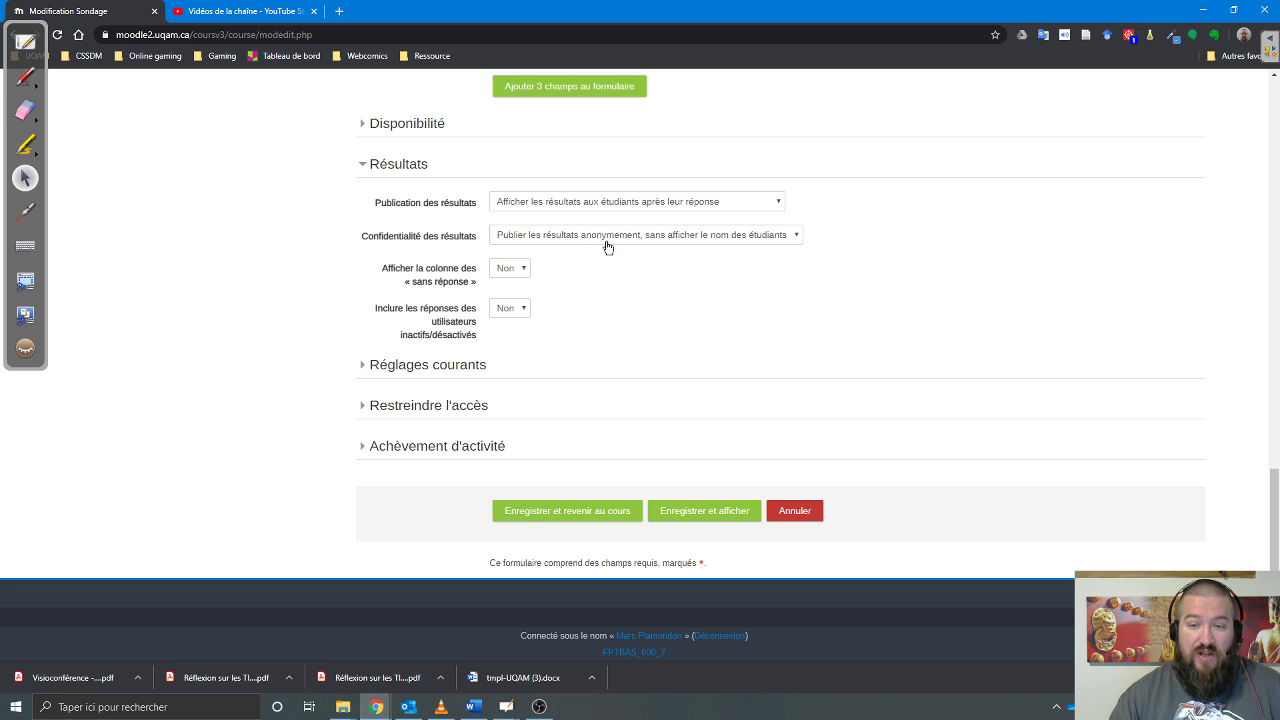
{"action": "left_click", "coordinate": [606, 239]}
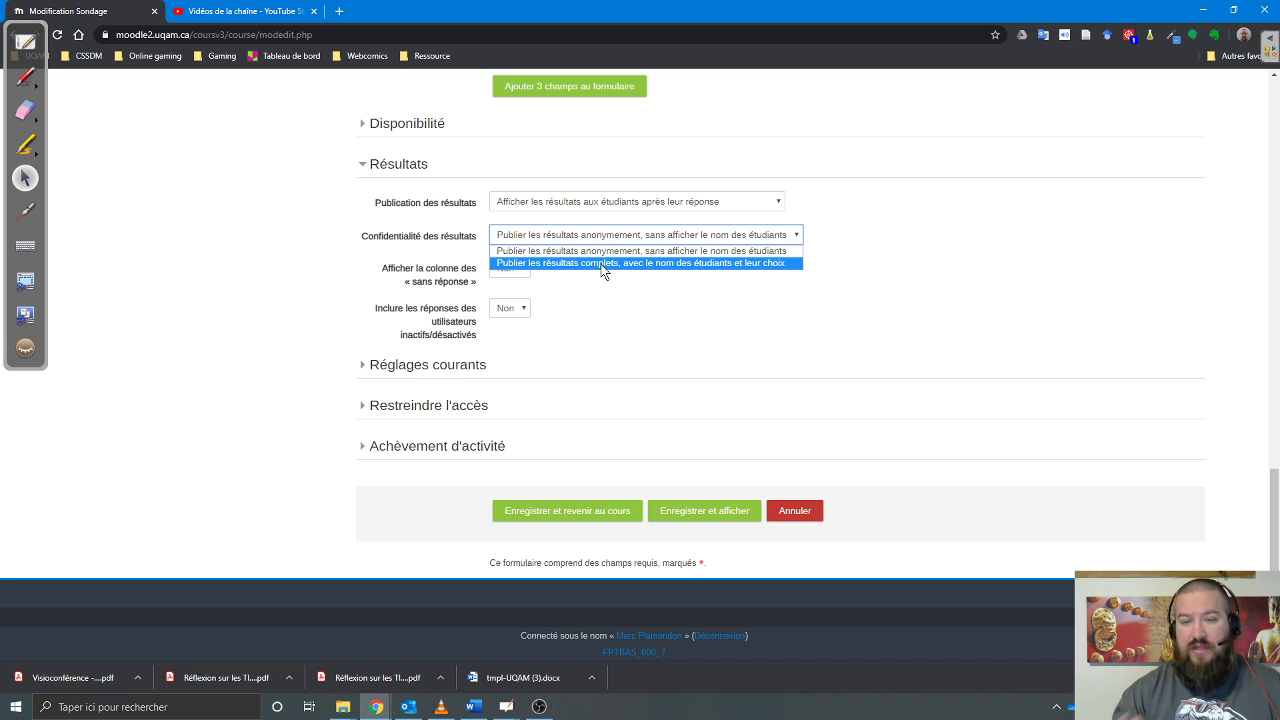
{"action": "left_click", "coordinate": [634, 317]}
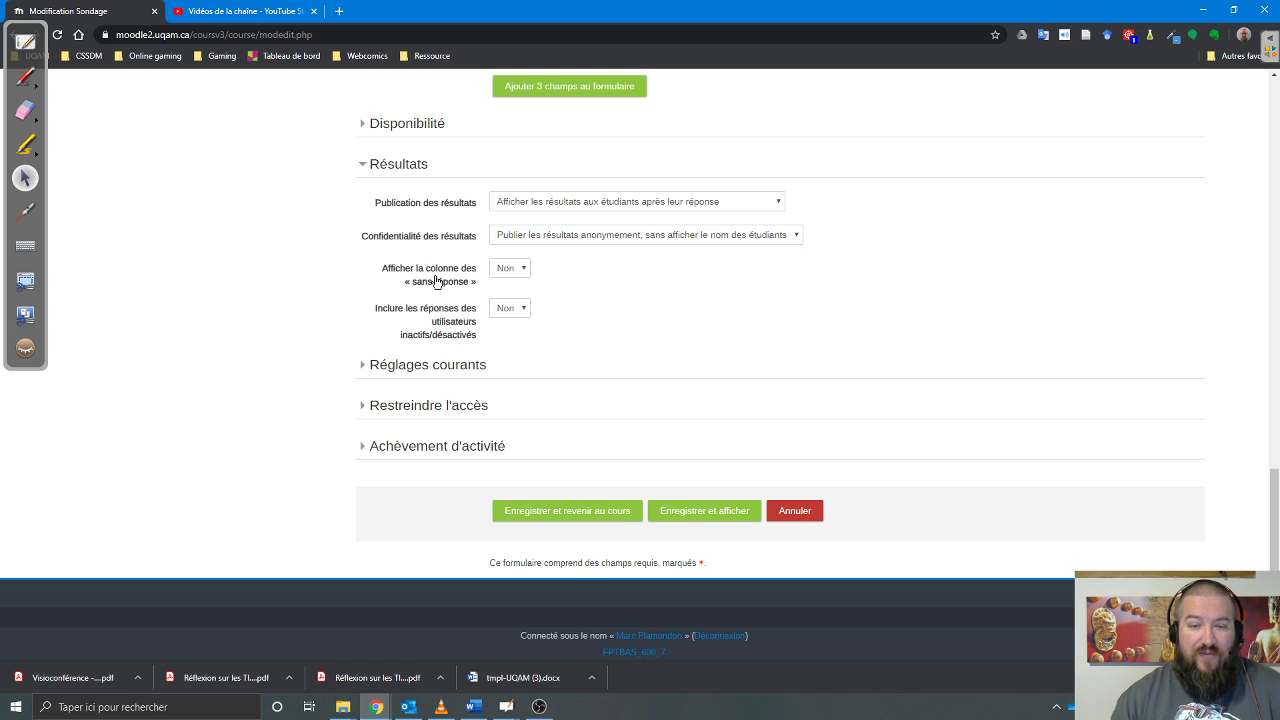
Step: Try displaying the « sans réponse » column with Oui, and set it back to Non
{"action": "left_click", "coordinate": [513, 270]}
{"action": "left_click", "coordinate": [509, 297]}
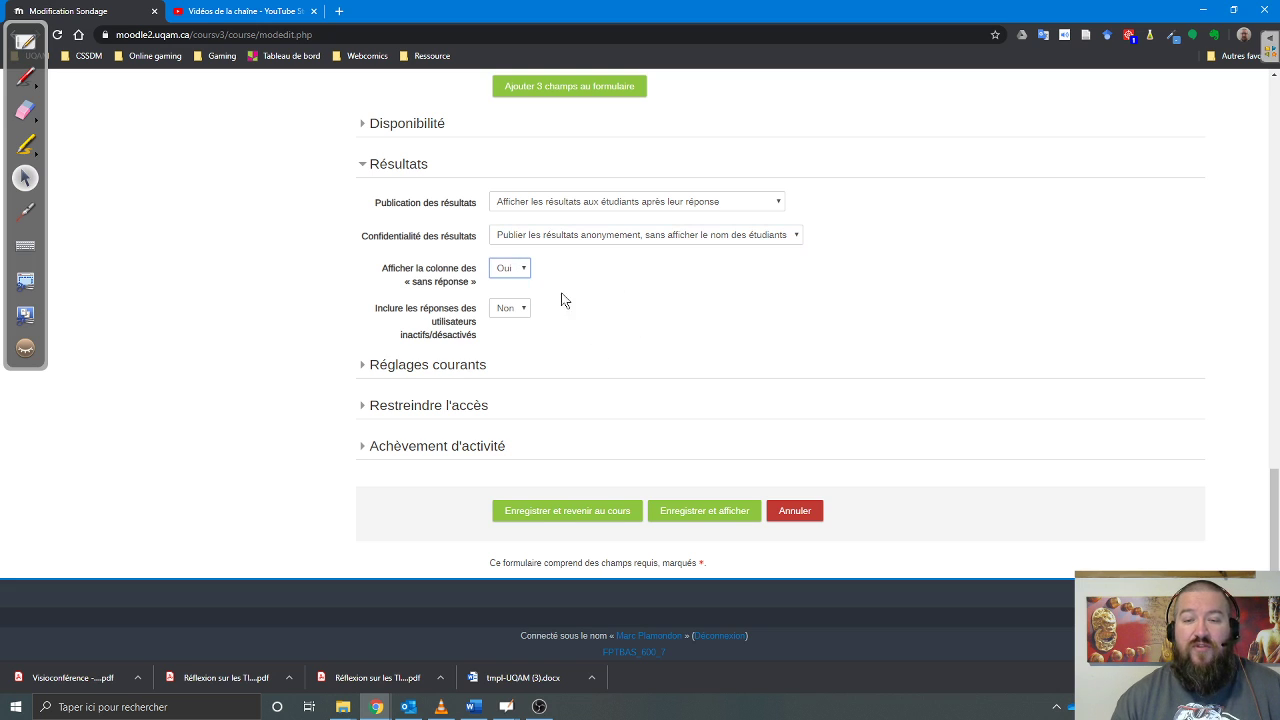
{"action": "left_click", "coordinate": [513, 271]}
{"action": "left_click", "coordinate": [507, 294]}
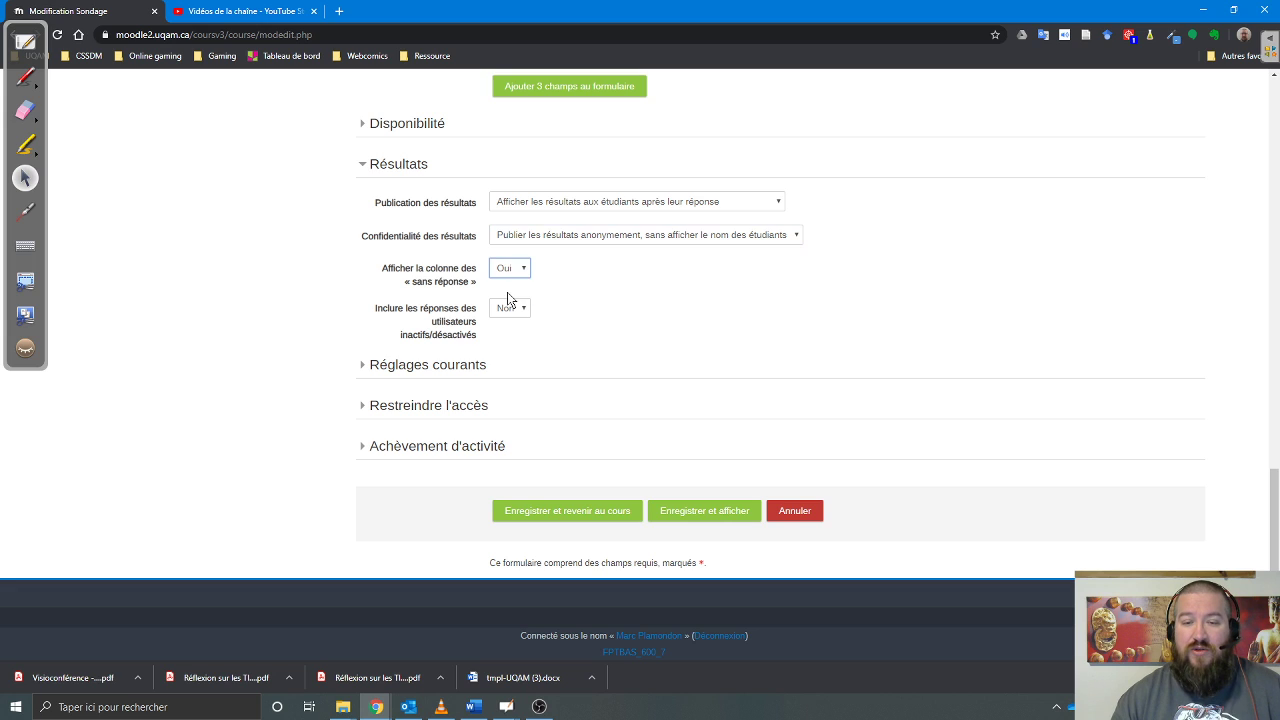
{"action": "left_click", "coordinate": [511, 270]}
{"action": "left_click", "coordinate": [507, 284]}
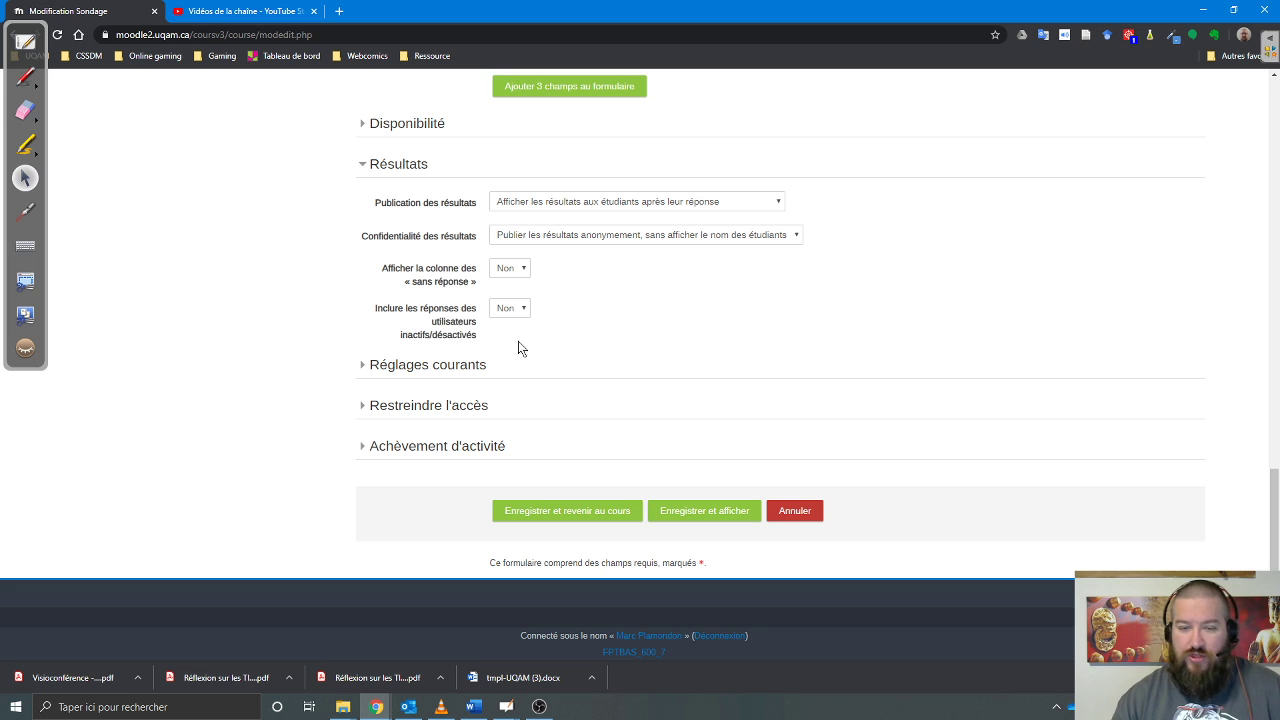
{"action": "left_click", "coordinate": [390, 164]}
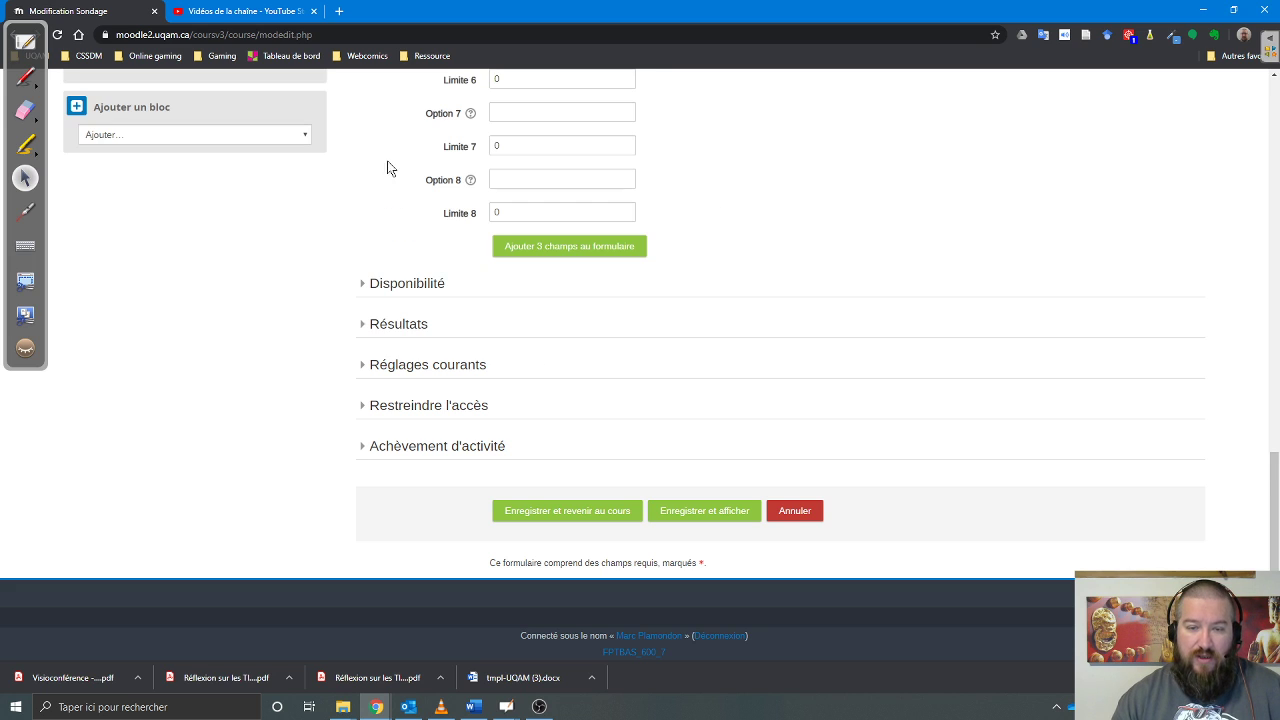
Step: Examine the Réglages courants and Restreindre l'accès sections of the survey settings
{"action": "left_click", "coordinate": [434, 366]}
{"action": "left_click", "coordinate": [425, 212]}
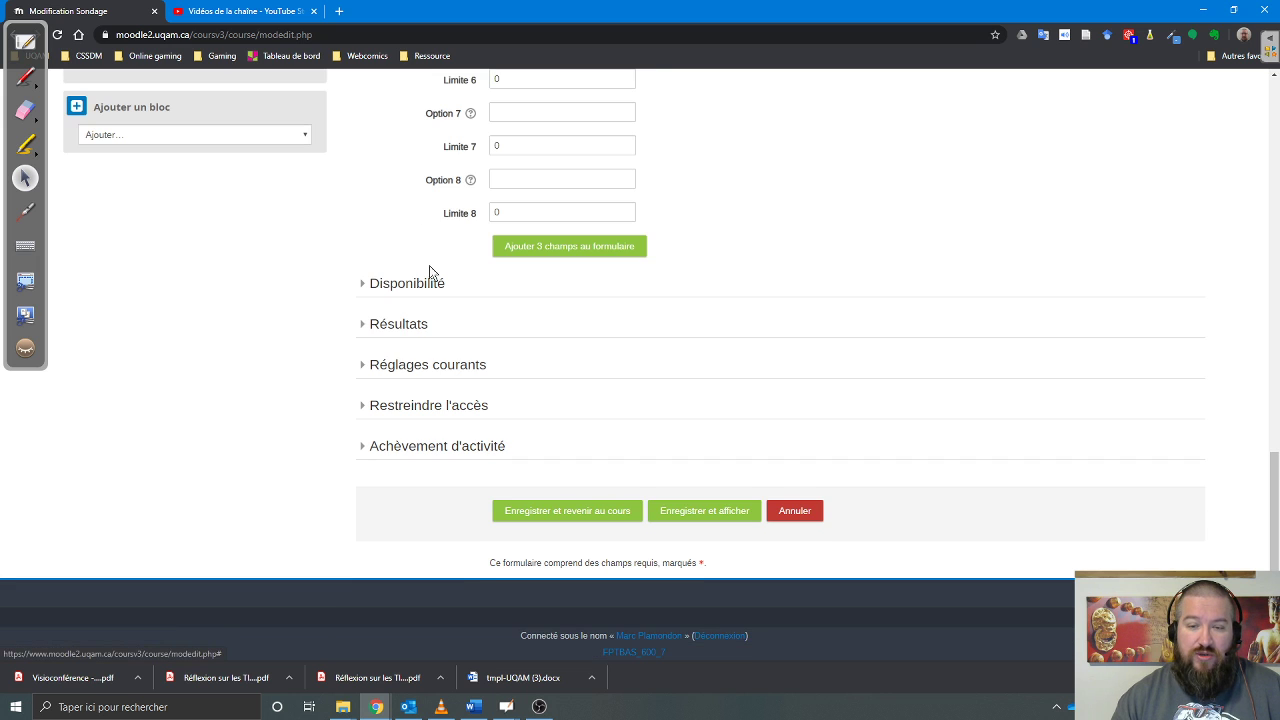
{"action": "left_click", "coordinate": [428, 410]}
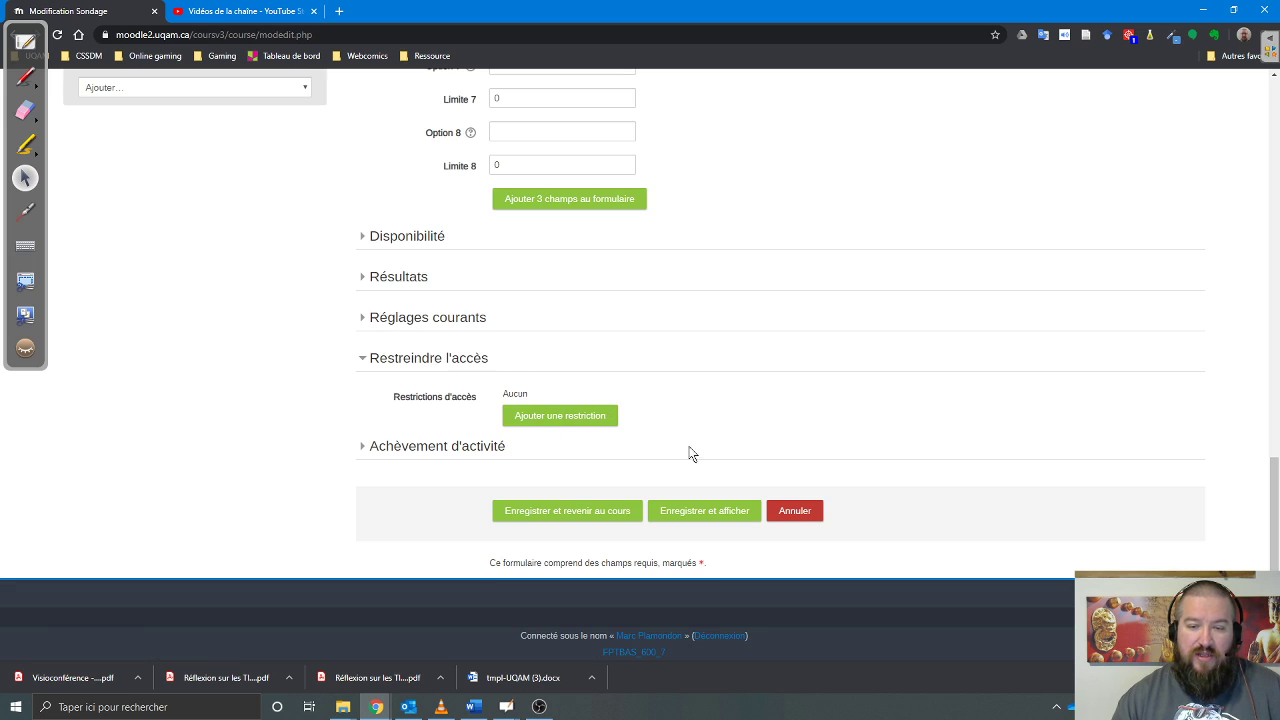
{"action": "left_click", "coordinate": [428, 359]}
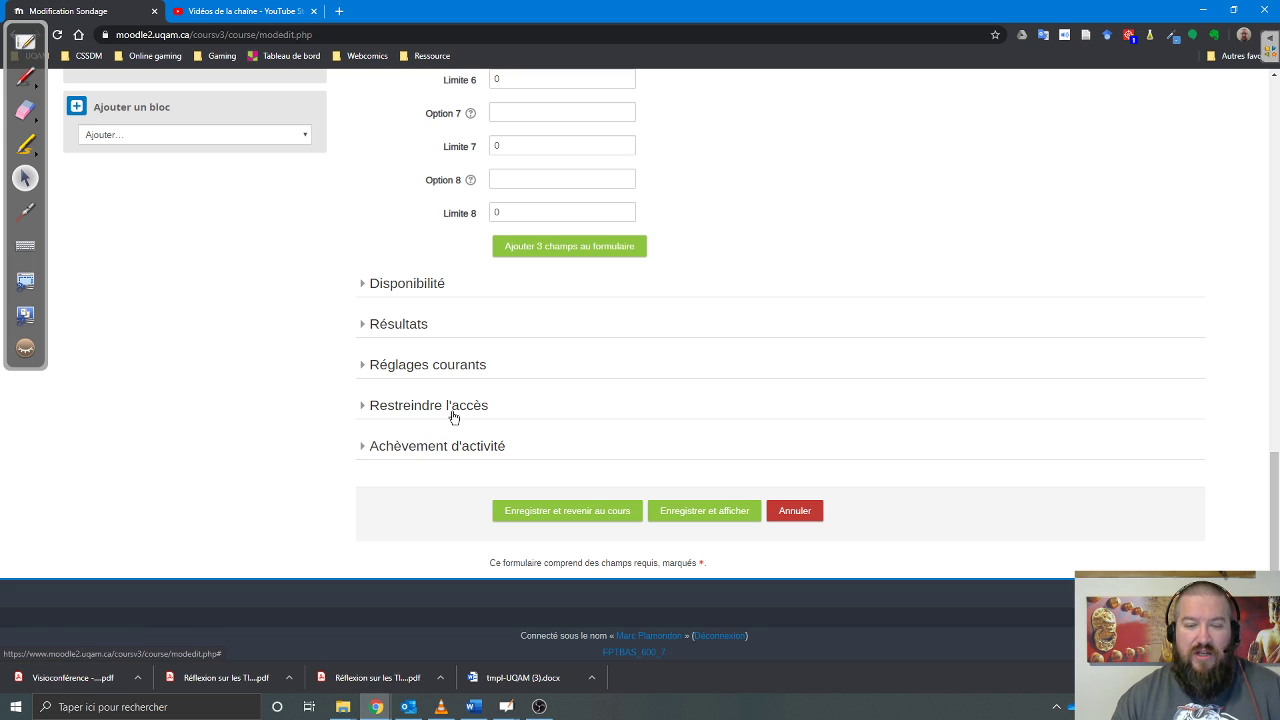
Step: Set Suivi d'achèvement to "Ne pas afficher l'état d'achèvement" in the activity completion settings
{"action": "left_click", "coordinate": [424, 447]}
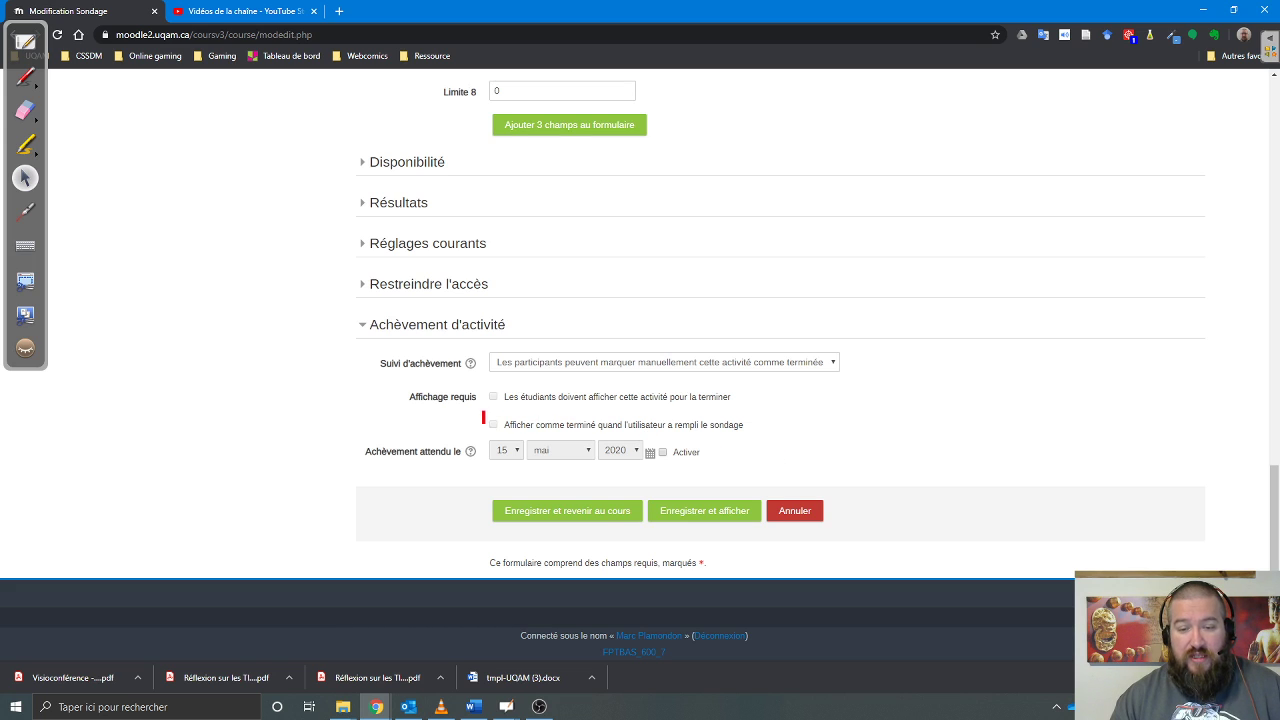
{"action": "left_click_drag", "start_coordinate": [482, 411], "coordinate": [770, 440]}
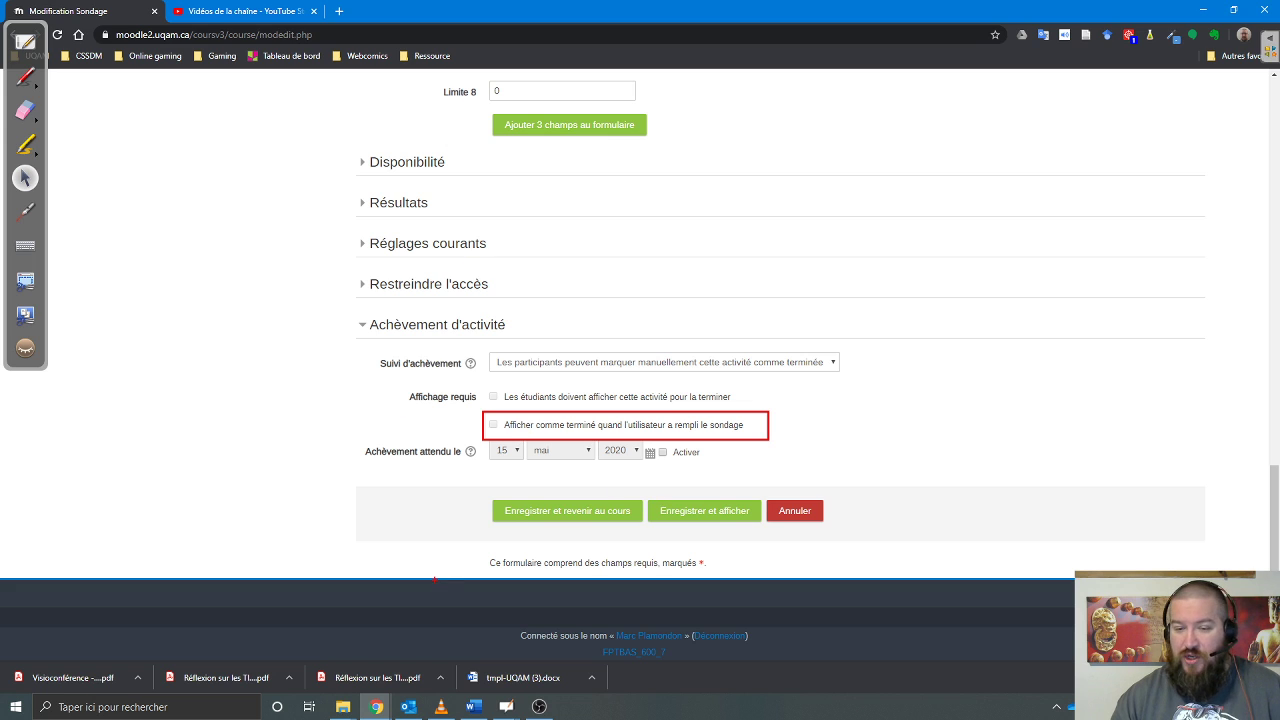
{"action": "left_click_drag", "start_coordinate": [777, 419], "coordinate": [801, 398]}
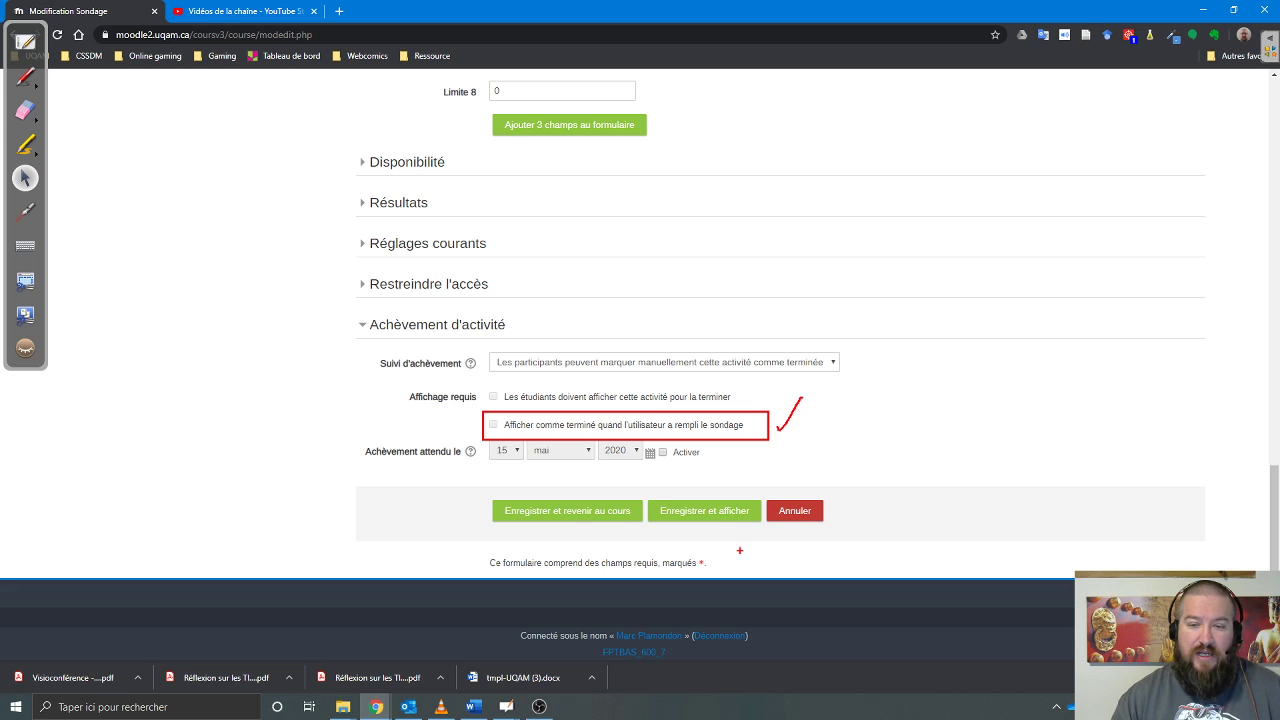
{"action": "key", "text": "Escape"}
{"action": "left_click", "coordinate": [552, 366]}
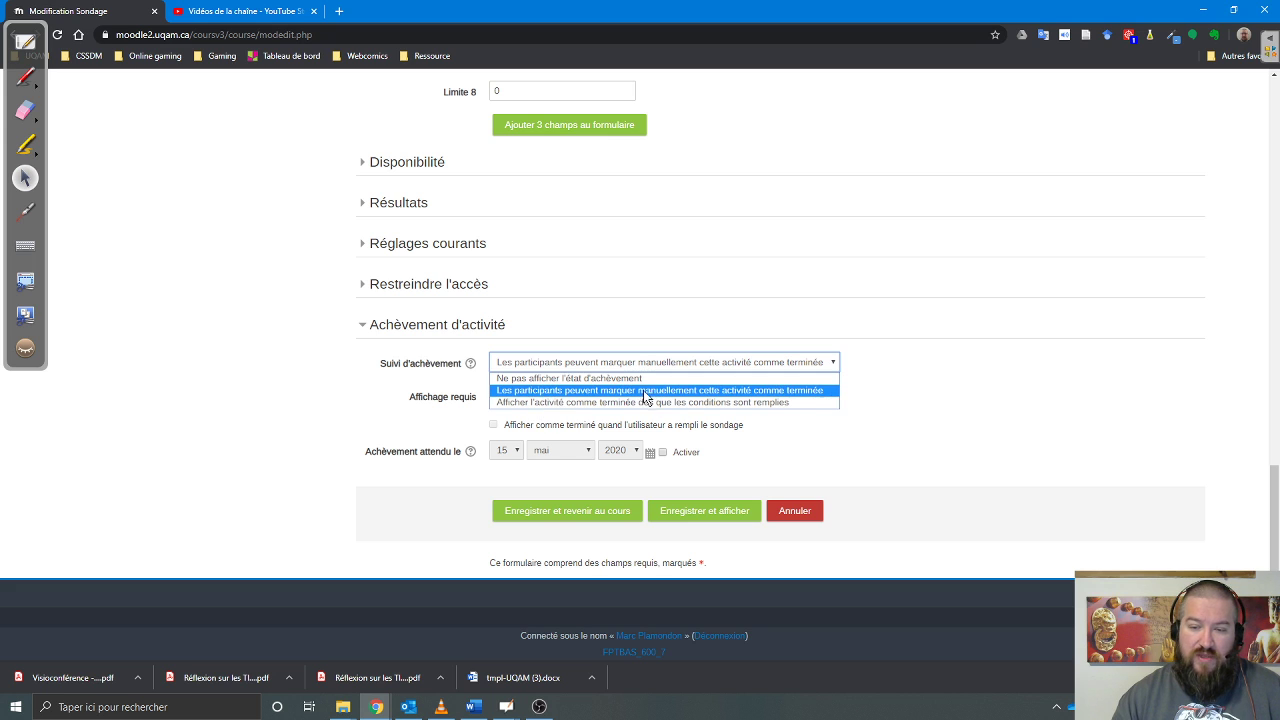
{"action": "left_click", "coordinate": [592, 379]}
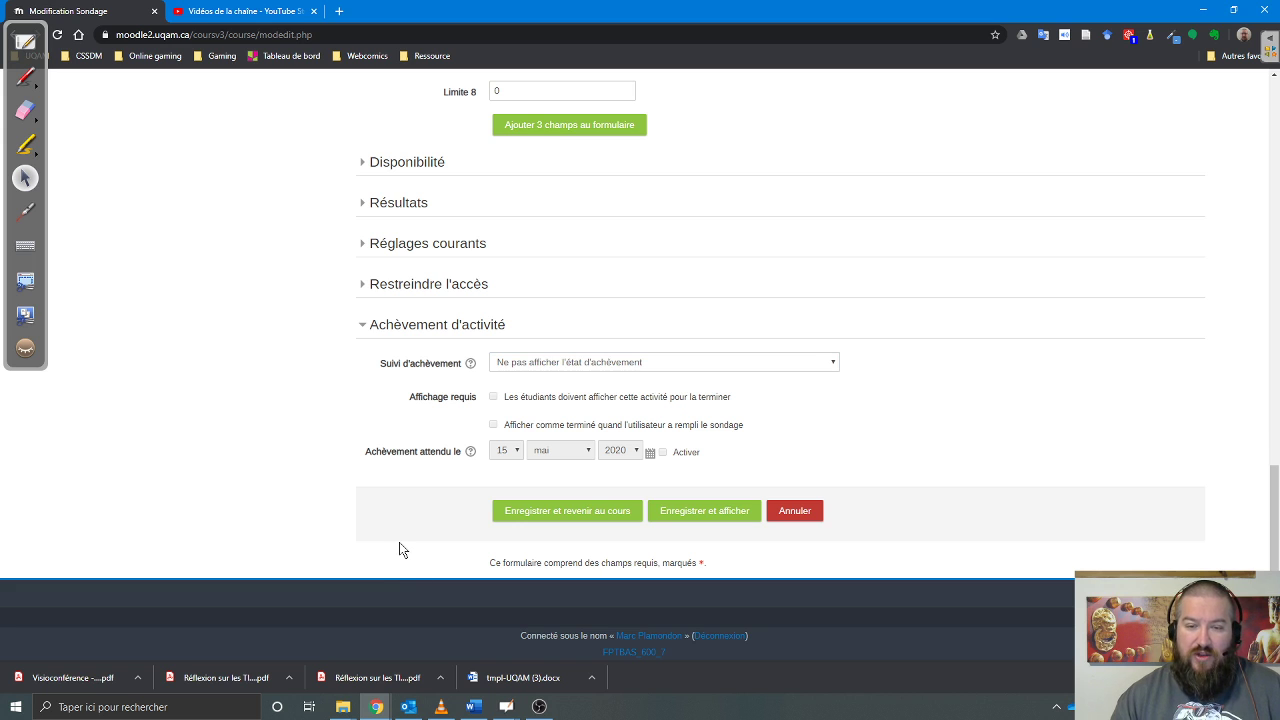
Step: Switch to the OpenBoard whiteboard and advance to the Médiagraphie page
{"action": "scroll", "coordinate": [399, 549], "scroll_direction": "up", "scroll_amount": 8}
{"action": "scroll", "coordinate": [399, 545], "scroll_direction": "up", "scroll_amount": 4}
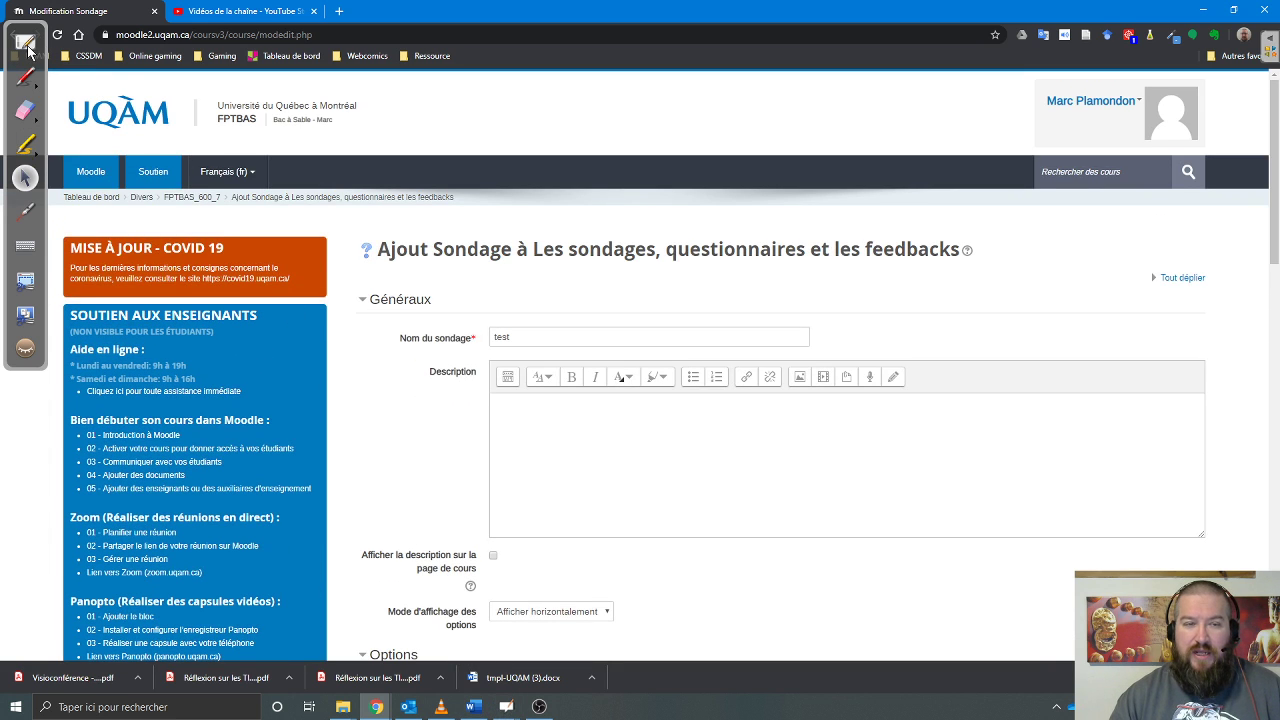
{"action": "left_click", "coordinate": [26, 46]}
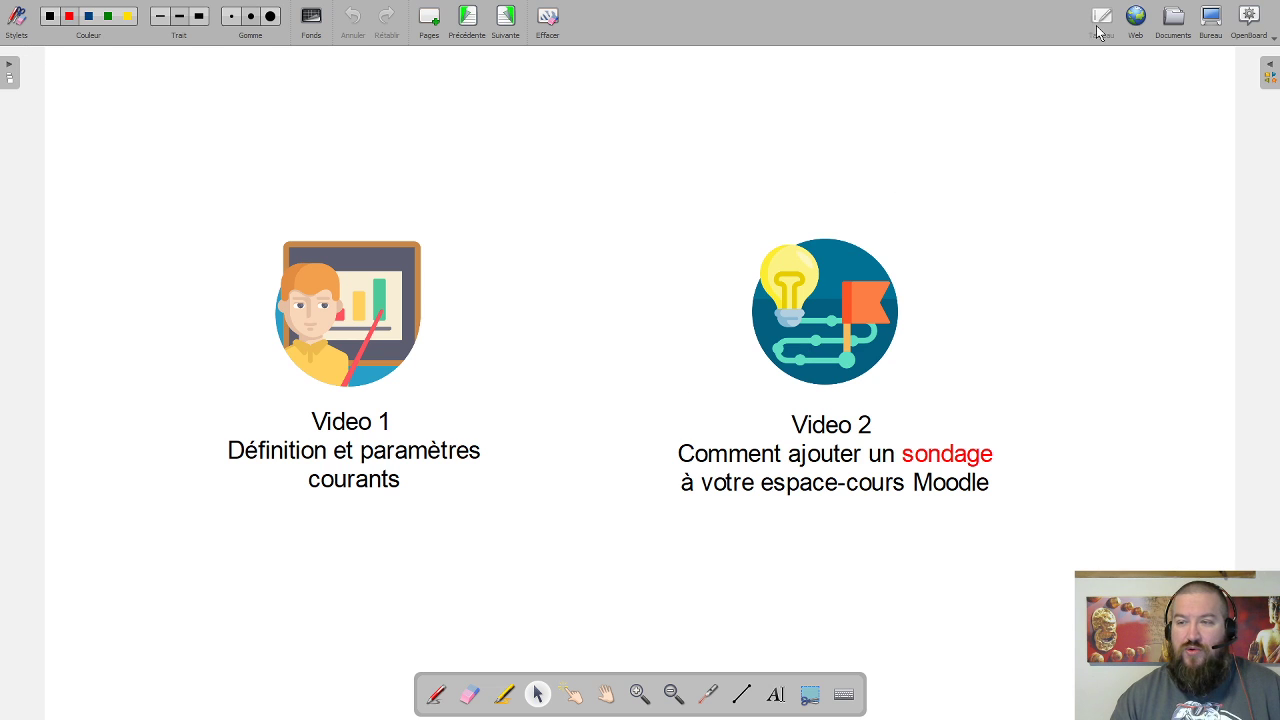
{"action": "left_click", "coordinate": [505, 18]}
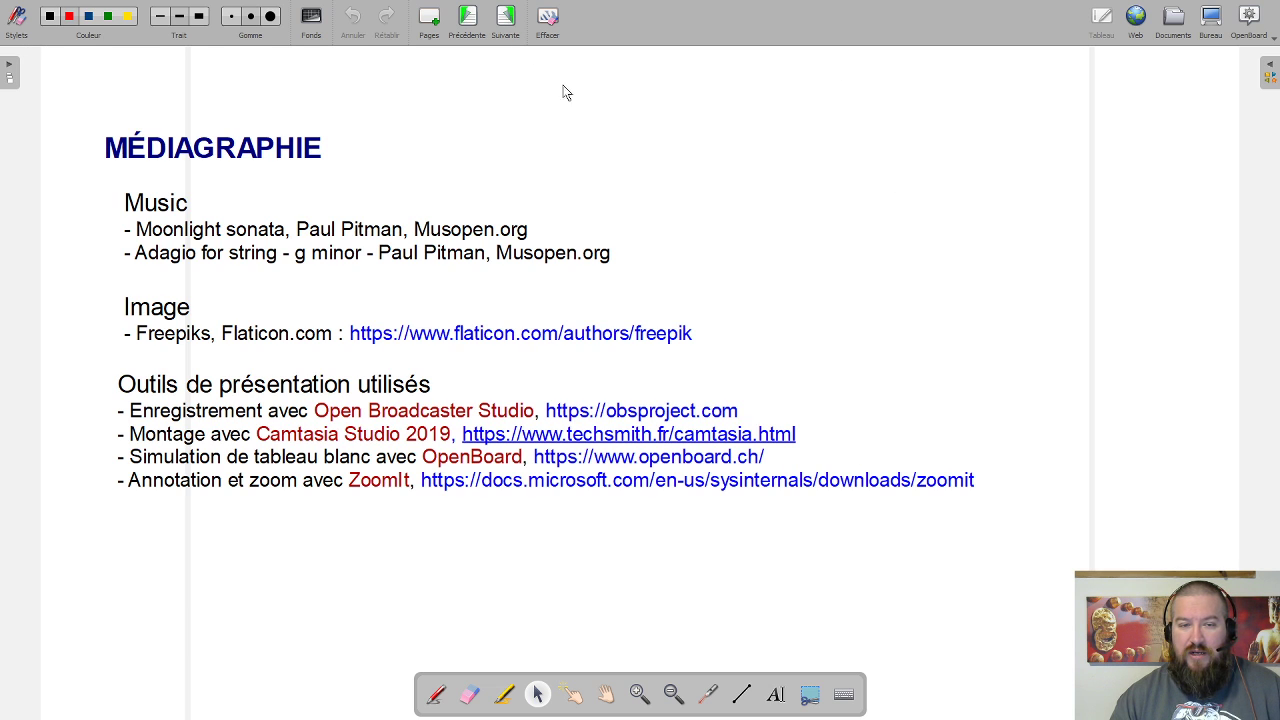